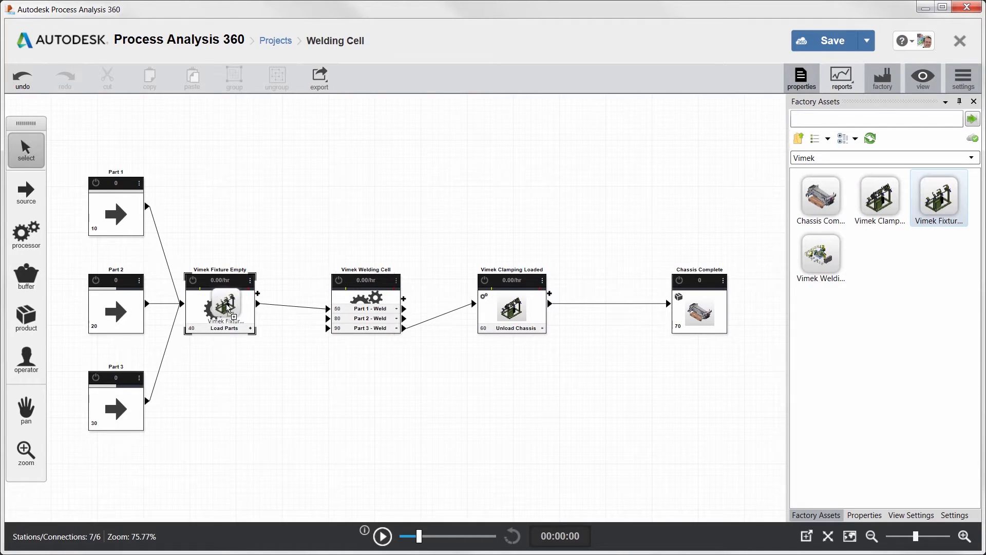
- Assign the Vimek welding cell asset to the welding processor and the Bin-8 asset to all three part sources
drag(815, 245, 365, 303)
click(840, 118)
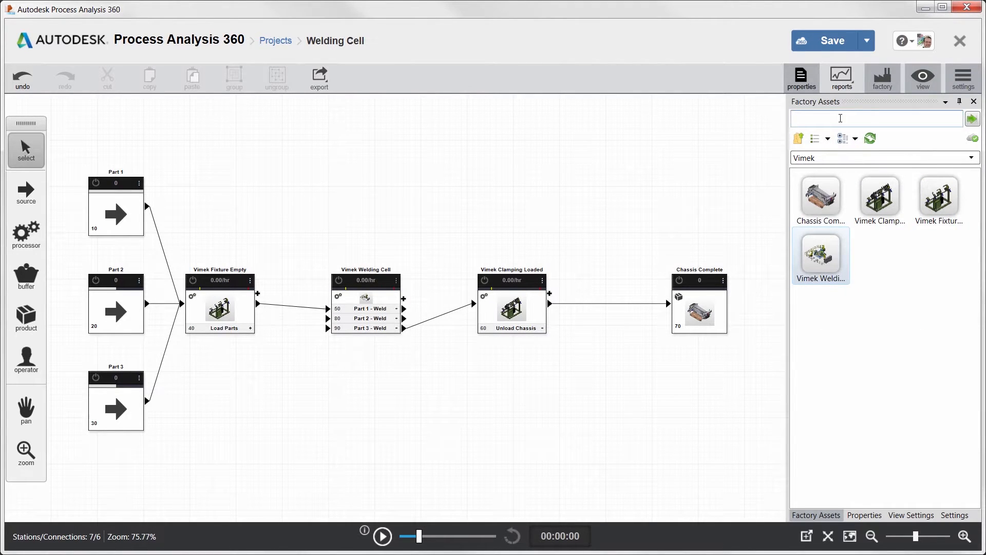
text(bin)
key(Return)
drag(938, 312, 129, 215)
drag(926, 314, 128, 313)
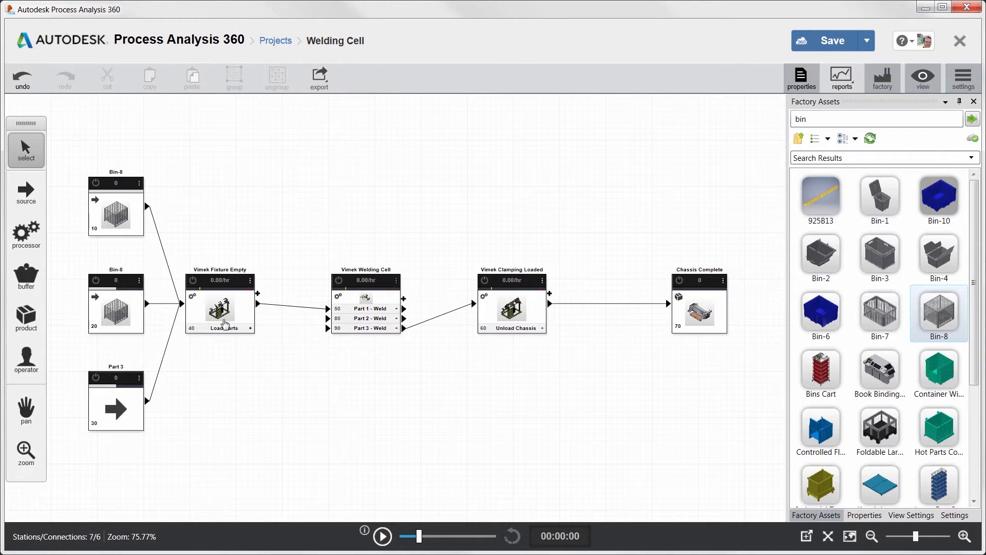
drag(875, 332, 122, 405)
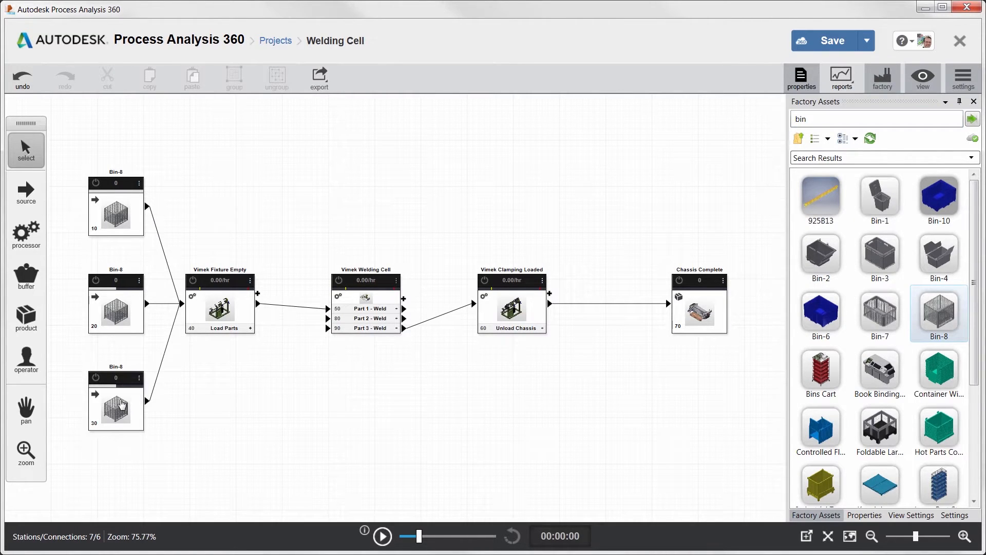
- Set the Load Parts action type of Vimek Fixture Empty to Merge and enable sequential operation for Vimek Welding Cell
click(220, 269)
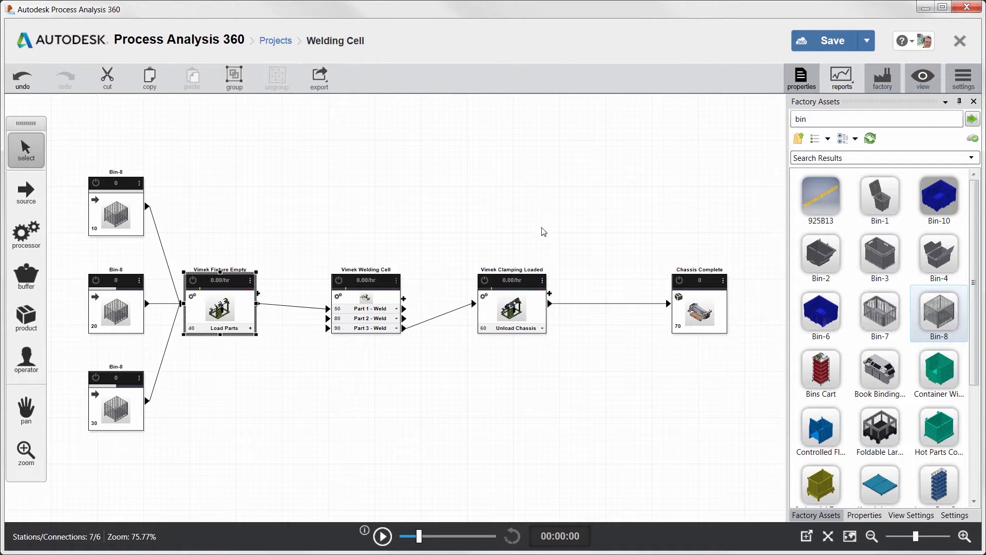
click(801, 80)
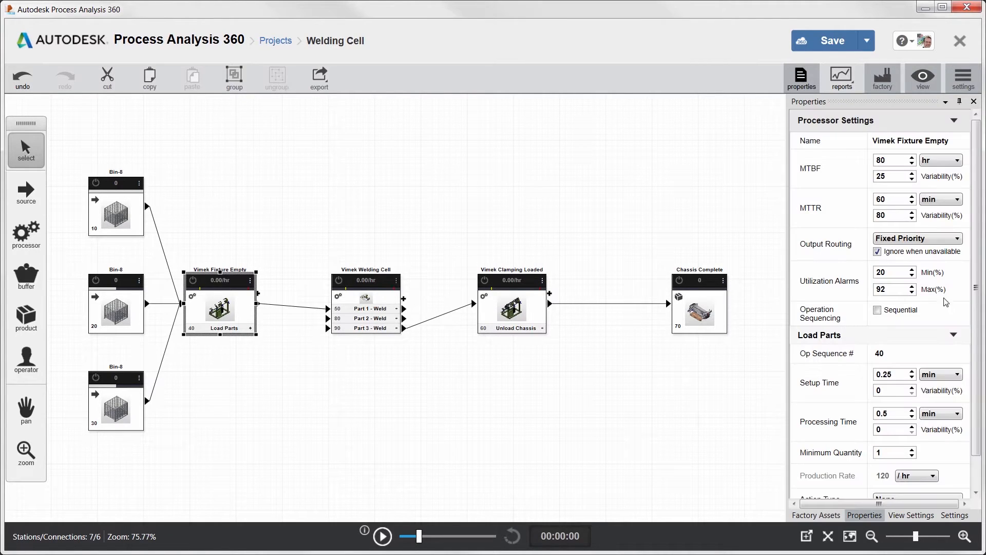
scroll(899, 462, down, 2)
click(899, 463)
click(893, 478)
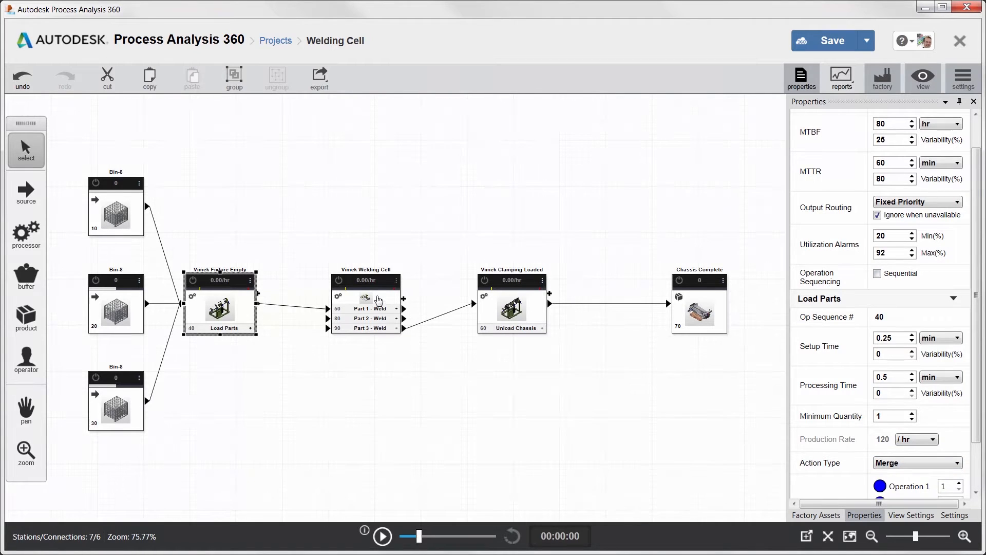
click(376, 298)
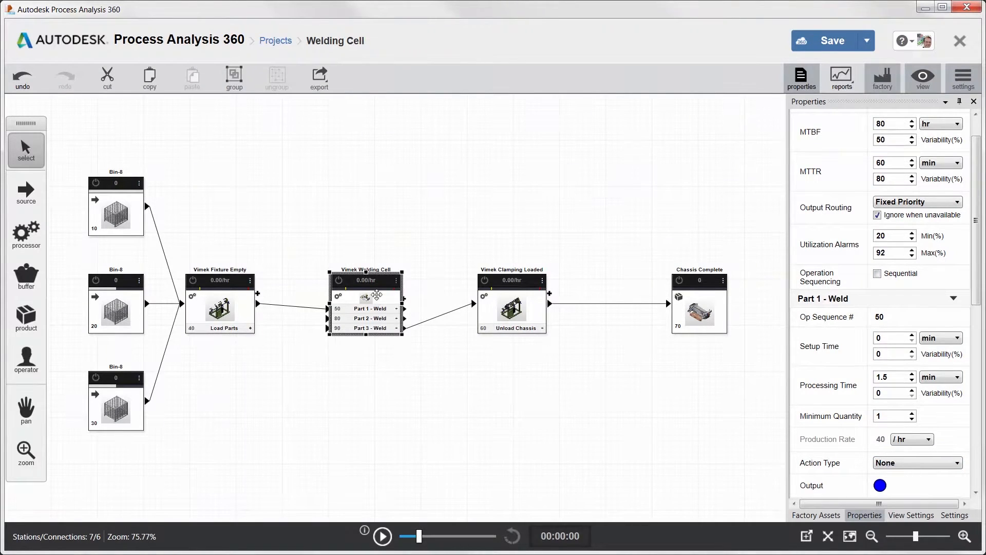
click(877, 274)
- Run the simulation with a Duration Of Run of 8 hr and reporting enabled
click(963, 80)
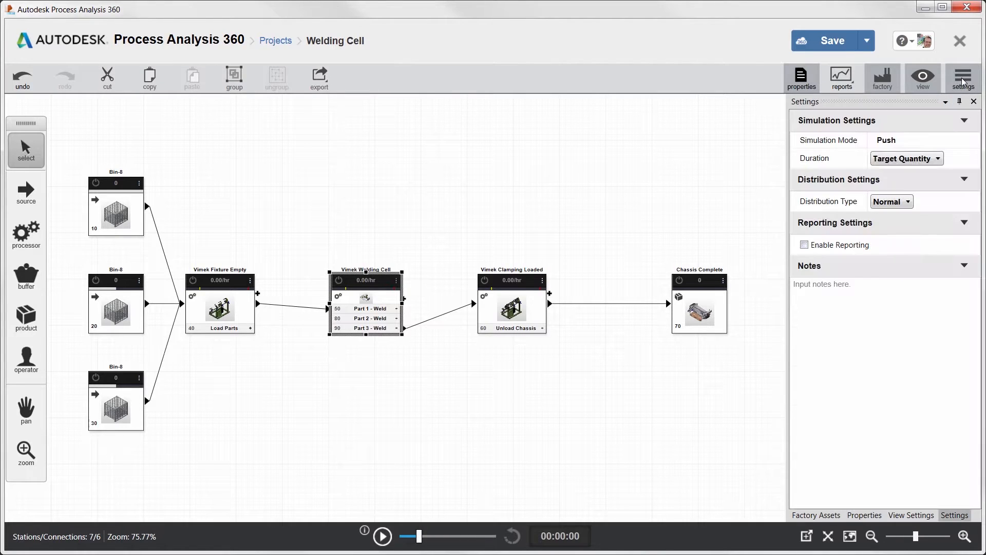
click(922, 157)
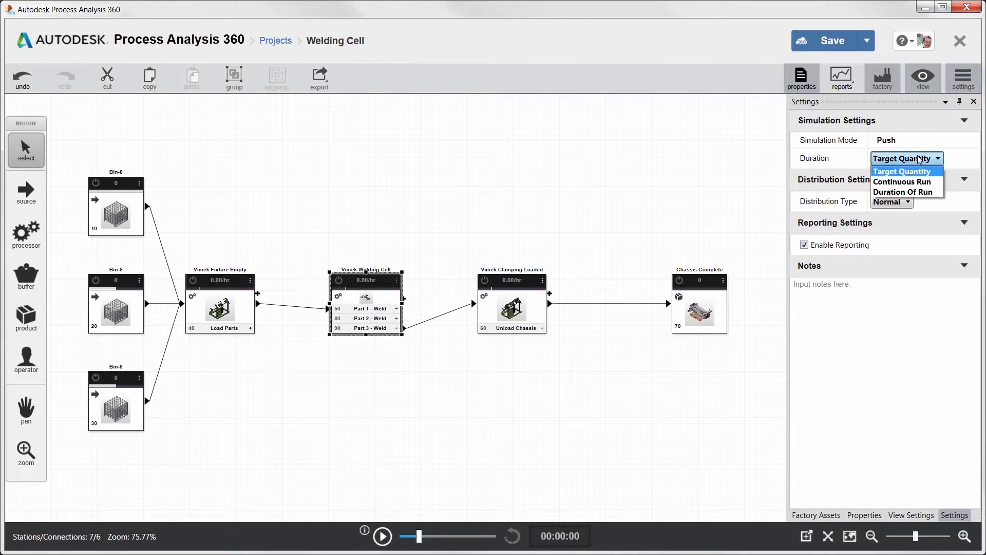
click(903, 189)
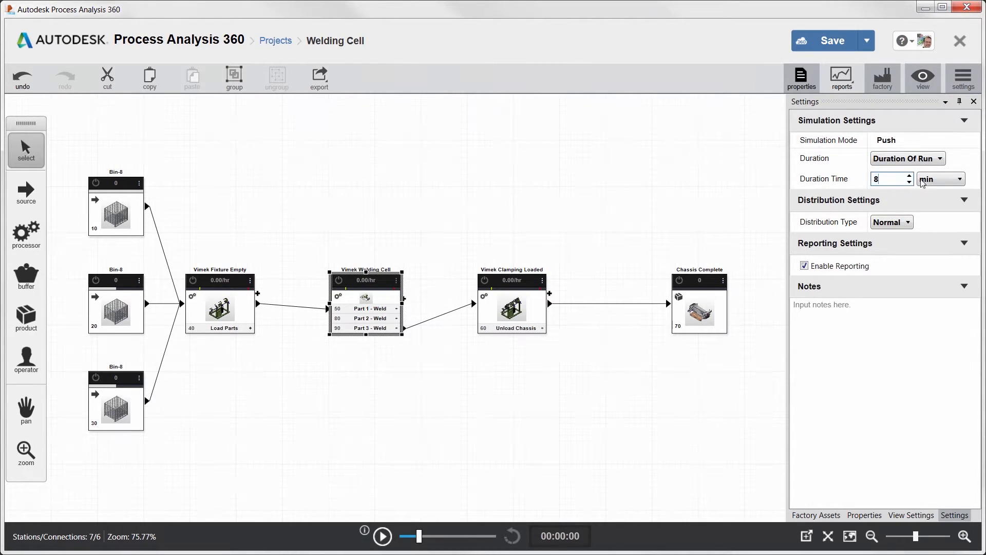
click(920, 184)
click(927, 217)
click(382, 536)
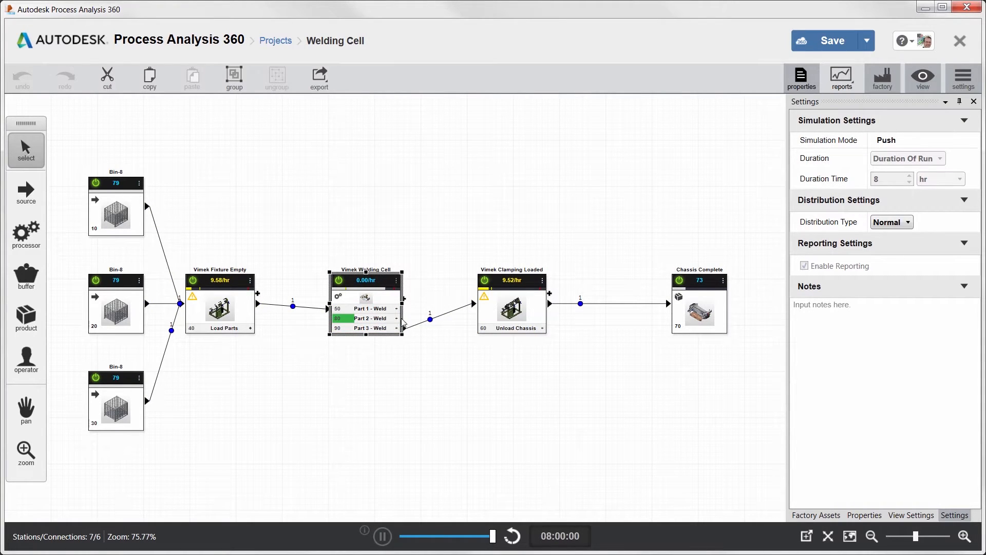
- Duplicate the Vimek Welding Cell, placing the original above the main flow line and the copy below it
drag(367, 284, 371, 201)
right_click(370, 201)
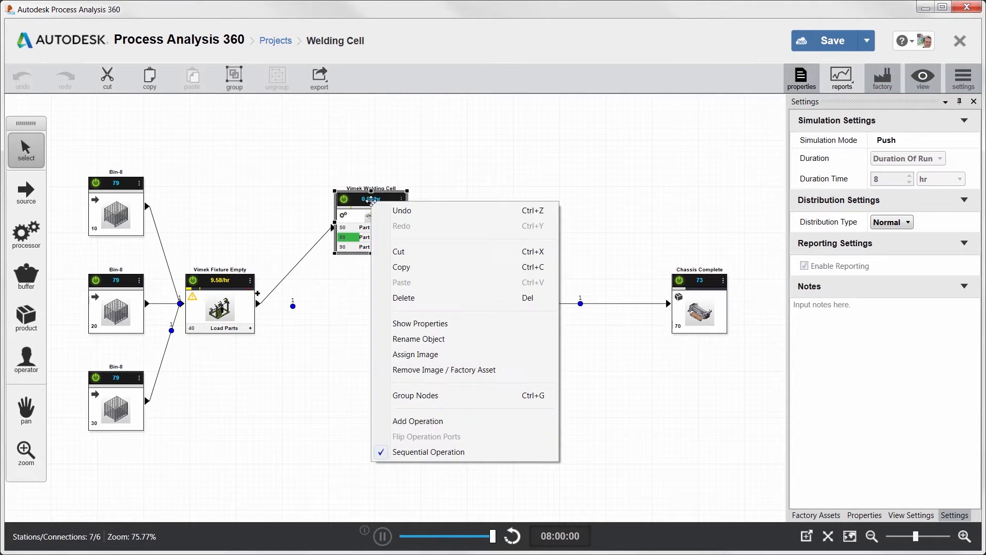
click(400, 267)
click(401, 273)
right_click(399, 269)
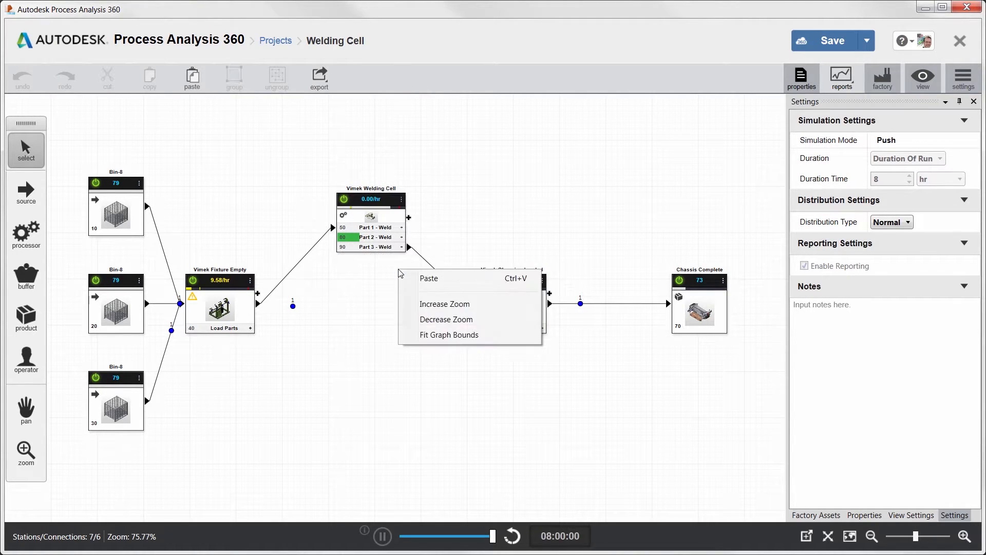
click(428, 279)
drag(381, 209, 372, 369)
- Connect Vimek Fixture Empty to the copied cell and the copy to Vimek Clamping Loaded with 360 sec transportation time, and rerun the simulation
click(259, 306)
drag(311, 379, 333, 395)
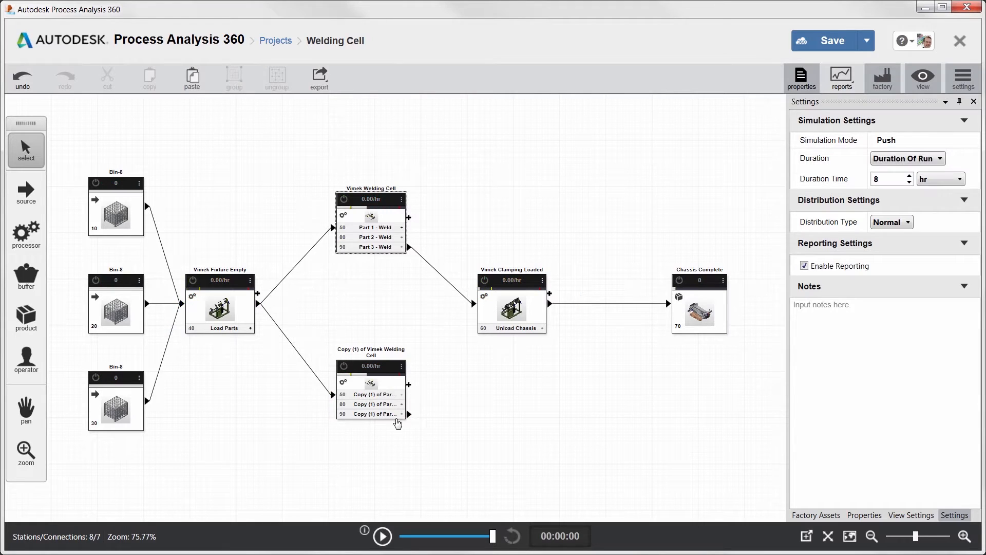
drag(469, 316, 473, 303)
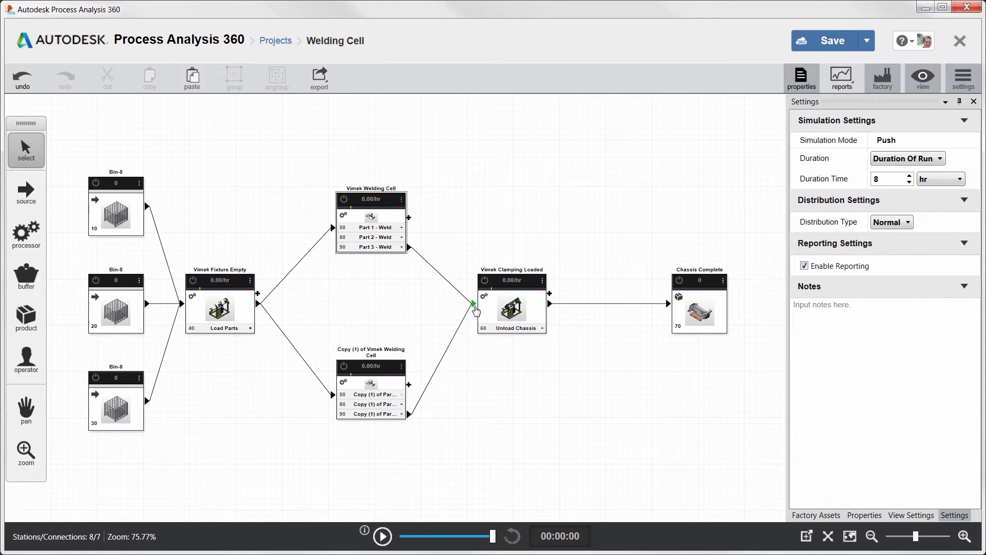
click(381, 536)
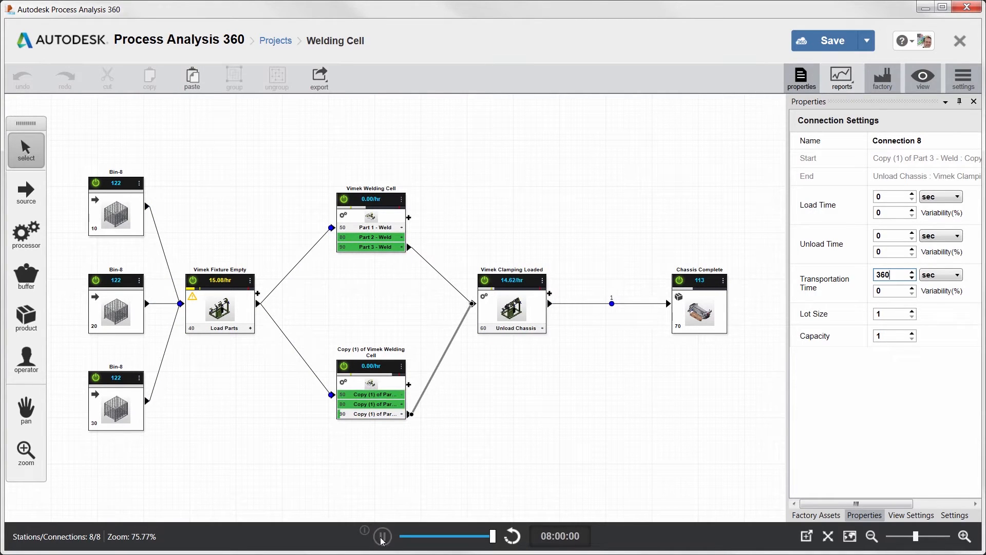
- Review the simulation's summary report through to the connection utilization charts
click(844, 92)
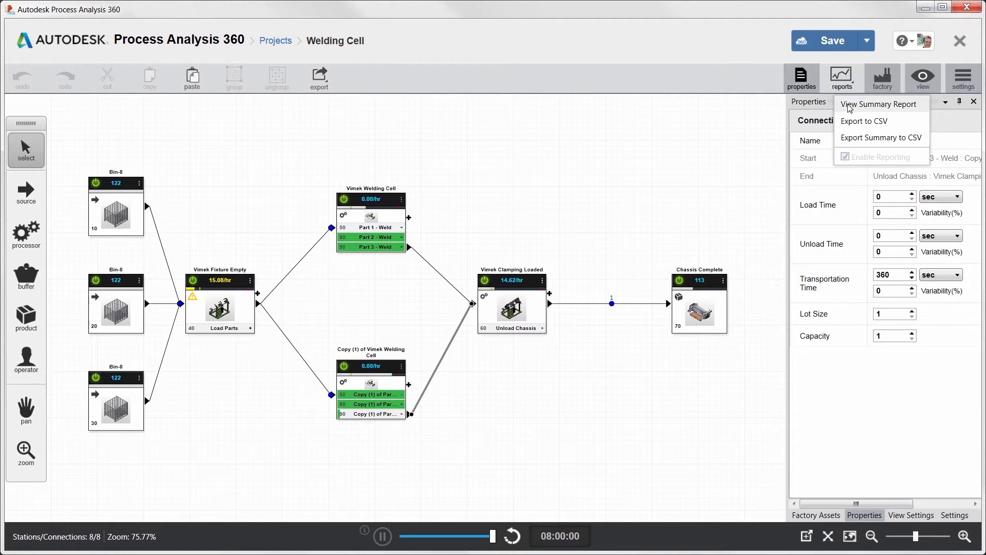
click(848, 105)
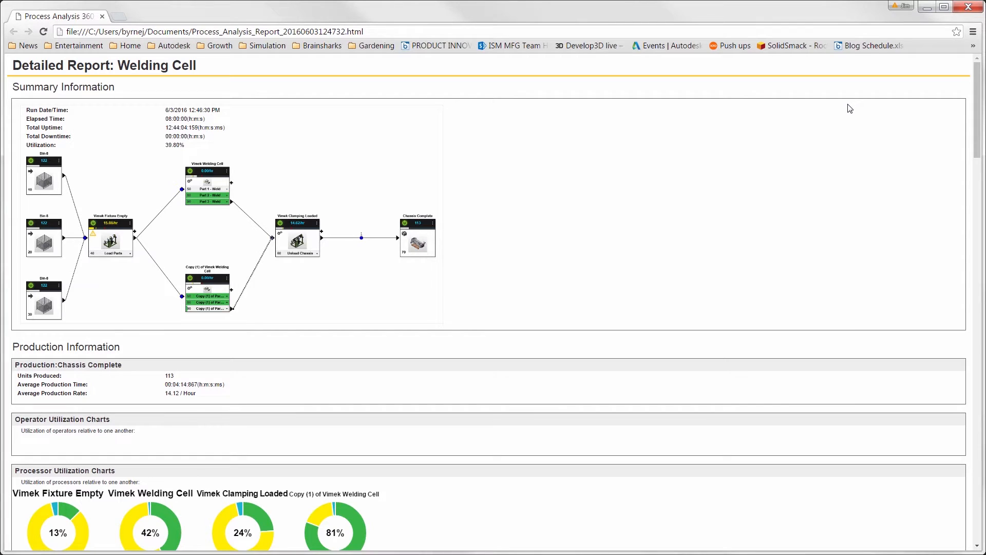
drag(978, 125, 968, 515)
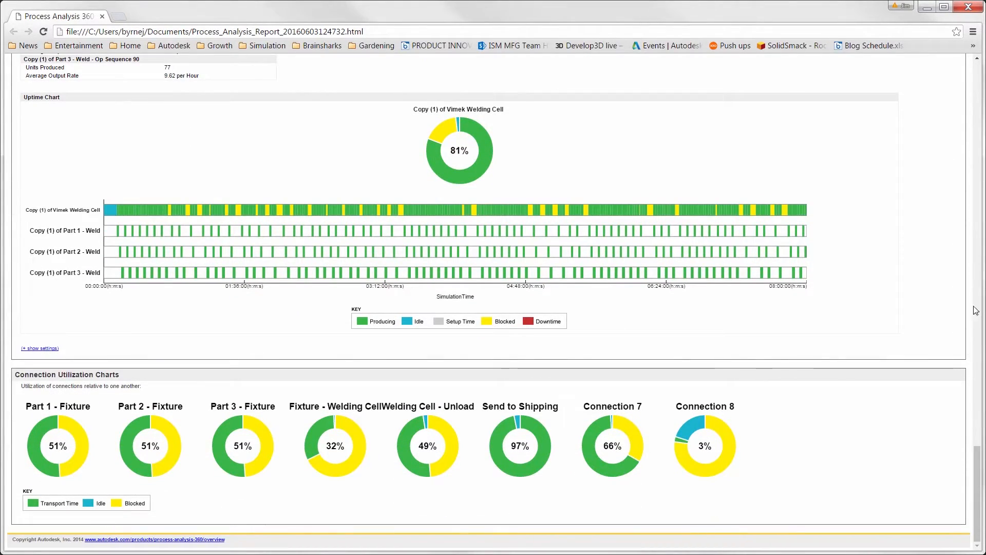
click(967, 7)
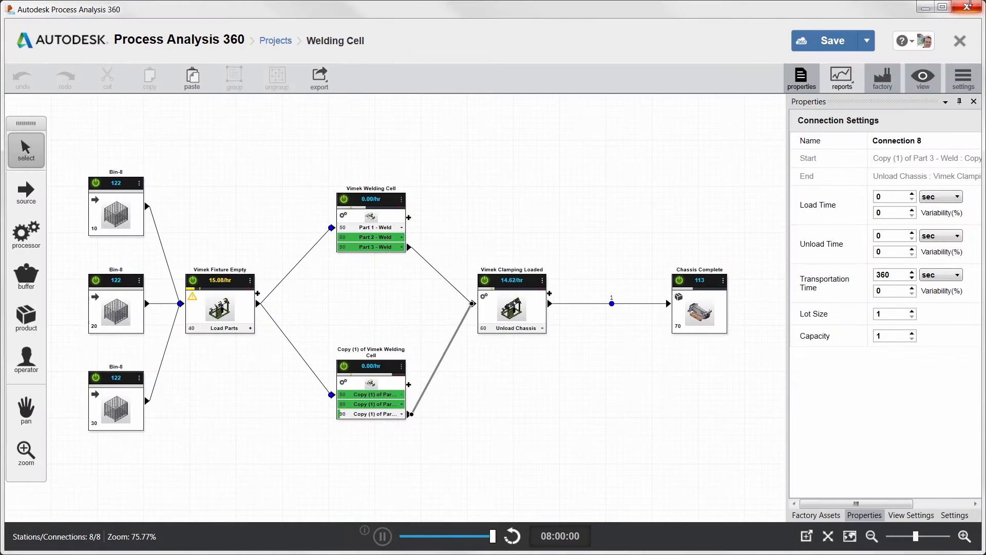
- Export the process layout as an AutoCAD 2013 drawing named Welding Cell in the Process analysis folder
click(319, 78)
click(331, 109)
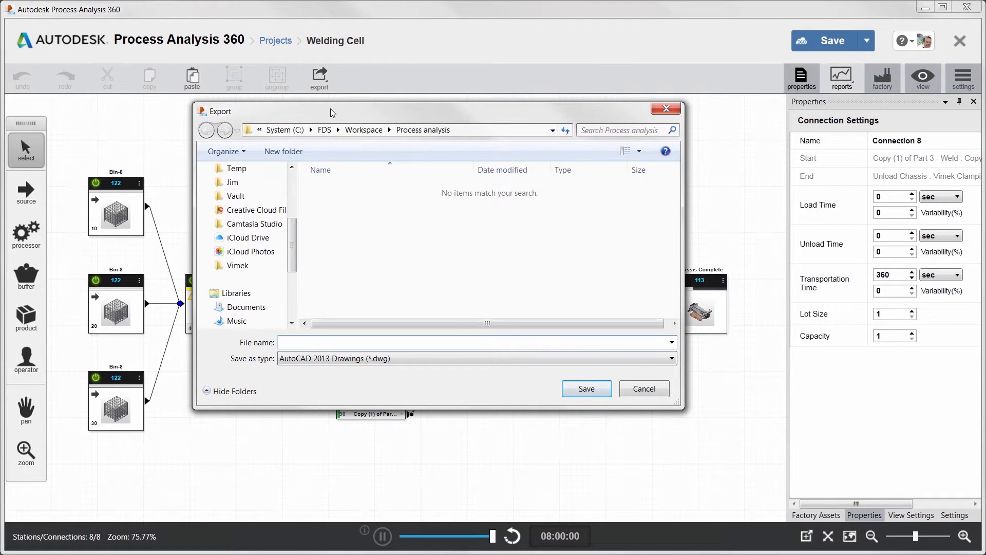
text(Welding Cell)
key(Return)
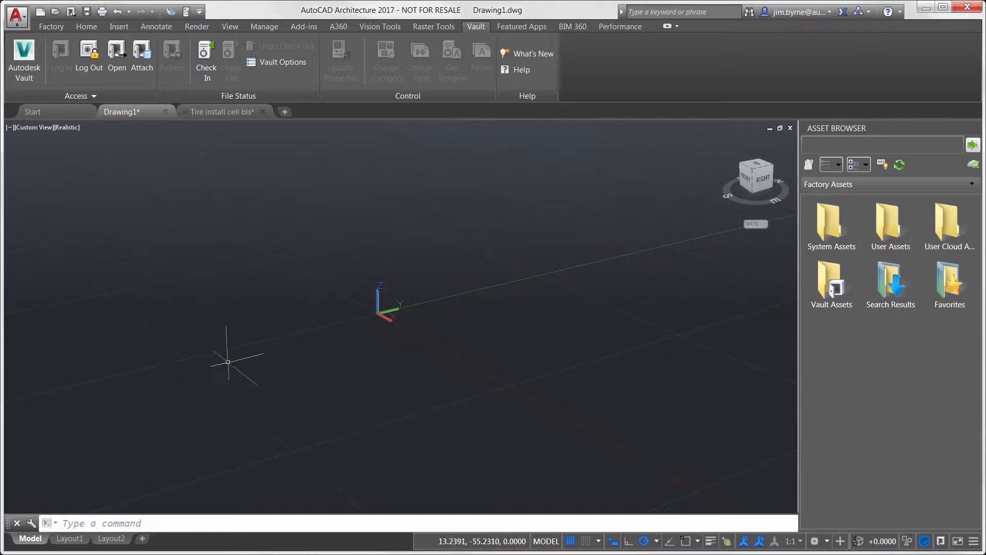
- In AutoCAD Architecture, search the whole vault for "sheet", open SheetMetalProduction.dwg and check it out
click(119, 60)
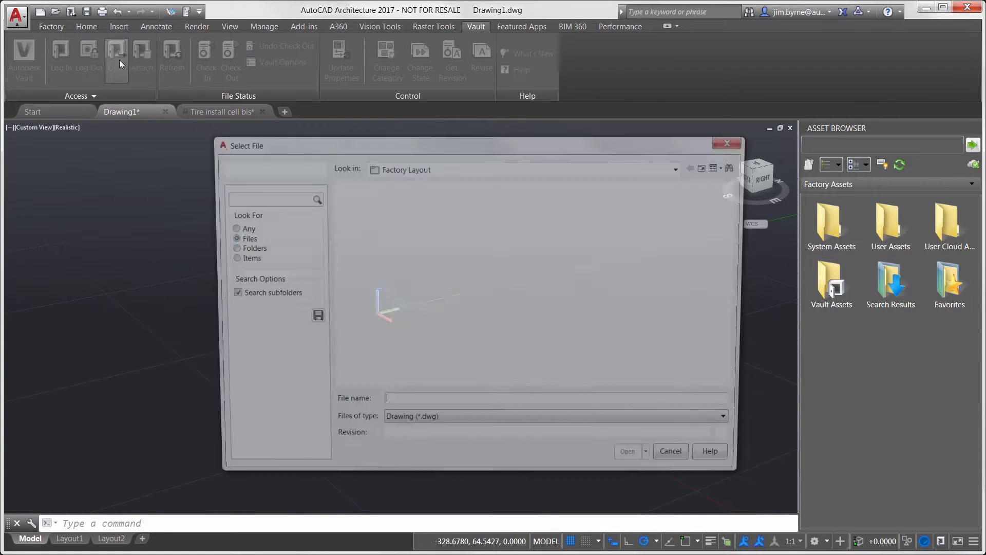
click(374, 167)
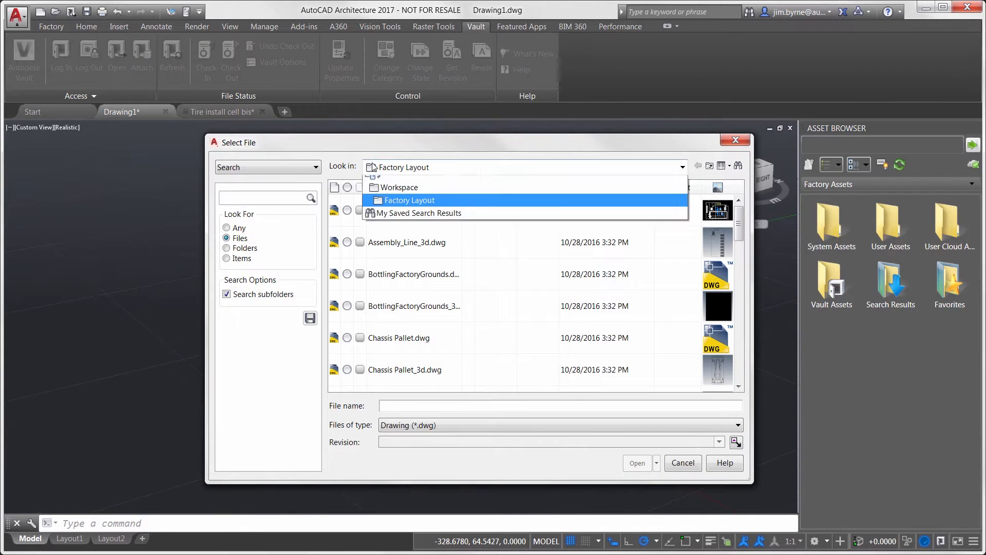
click(374, 185)
click(284, 198)
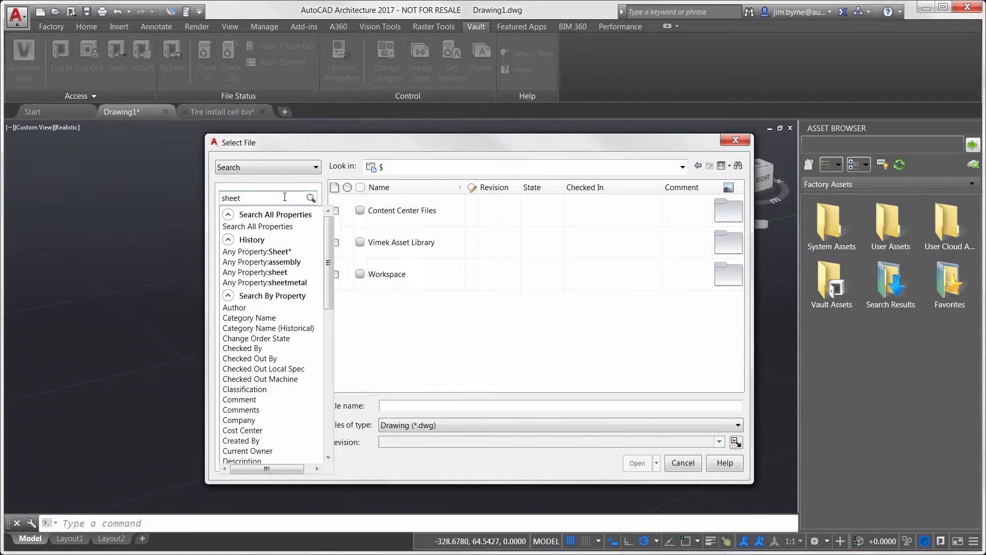
key(Return)
double_click(398, 277)
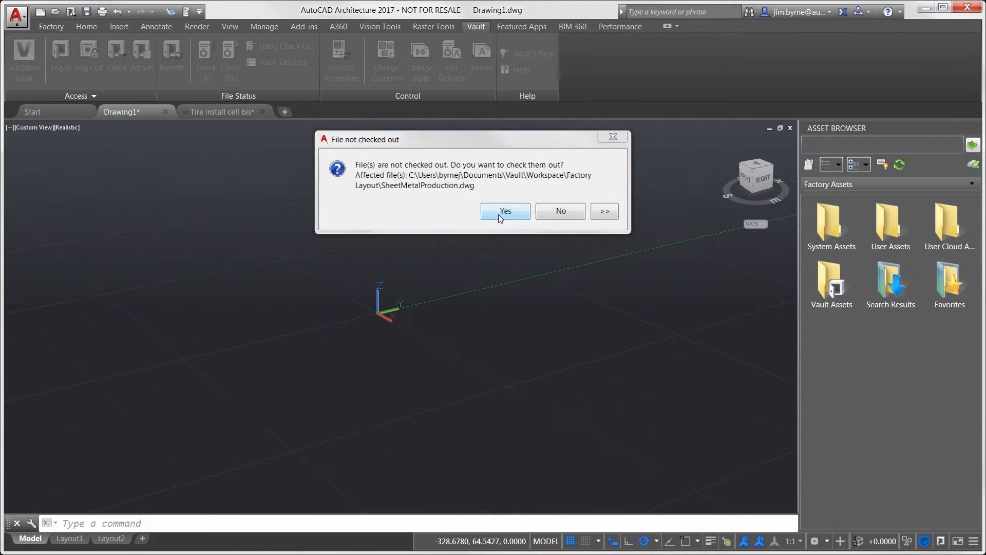
click(499, 212)
- Attach Welding Cell.dwg as an external reference at scale 1.00, placing it outside the building to the lower right
click(121, 26)
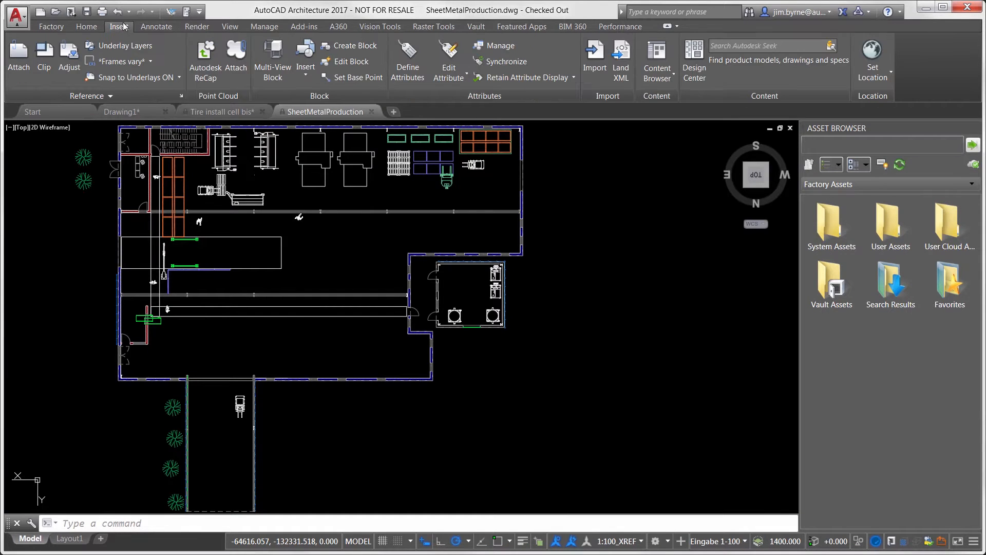
click(19, 59)
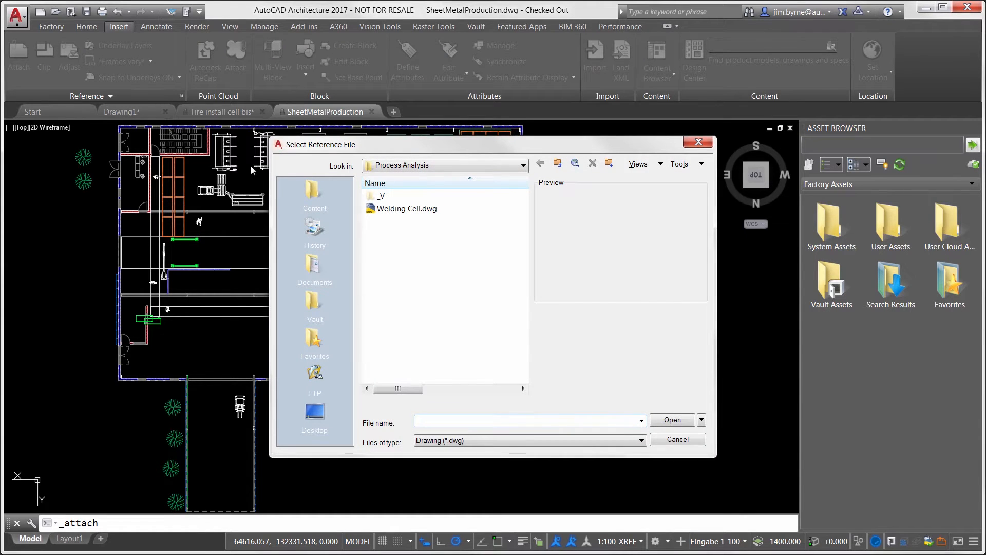
double_click(392, 208)
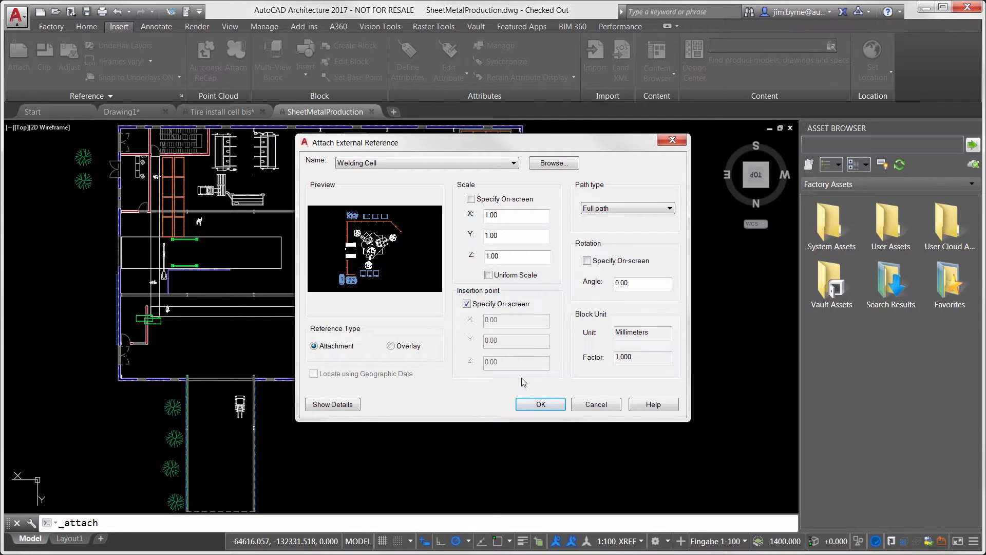
click(542, 405)
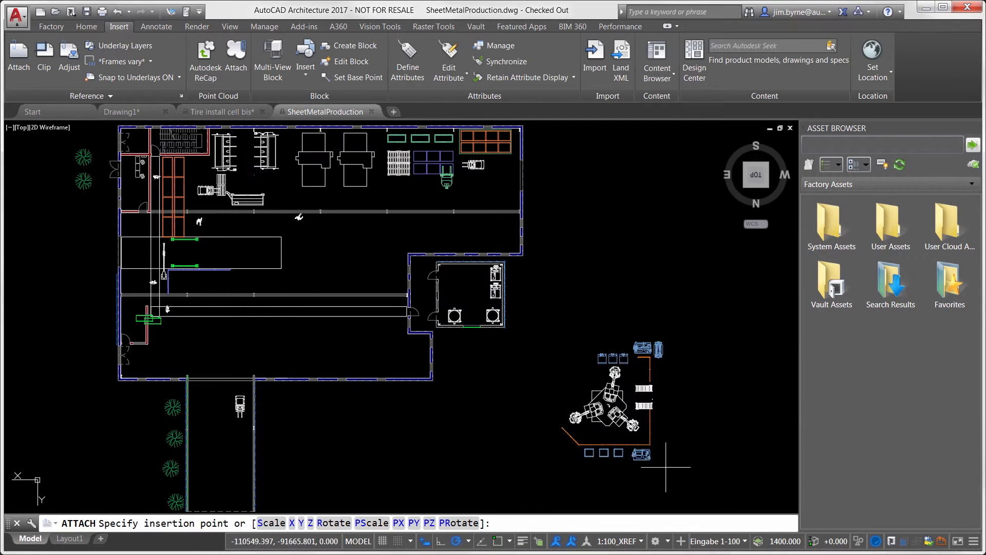
click(763, 500)
- Copy the welding cell reference to the open area beside the original and rotate the copy by half a turn
text(co)
key(Return)
click(710, 429)
key(Return)
click(709, 429)
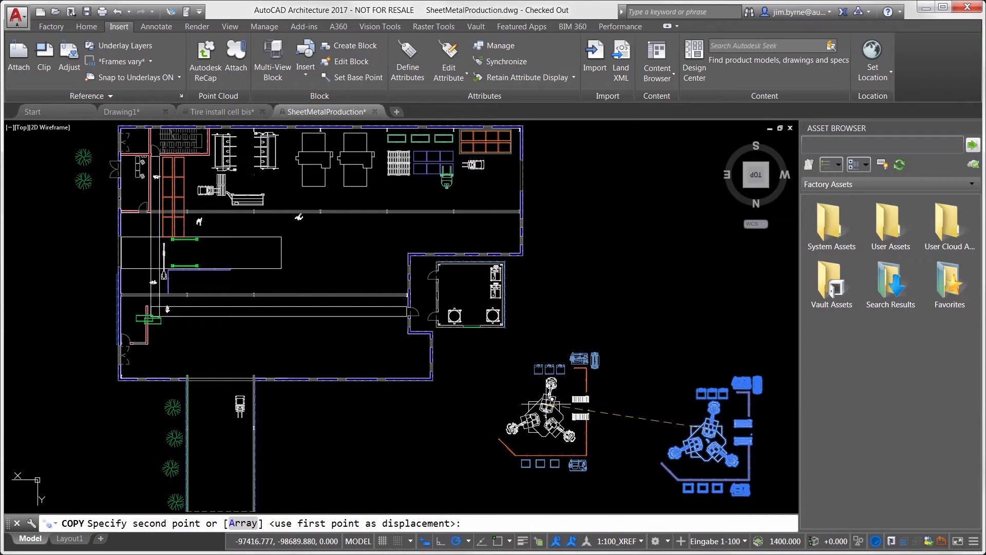
click(546, 404)
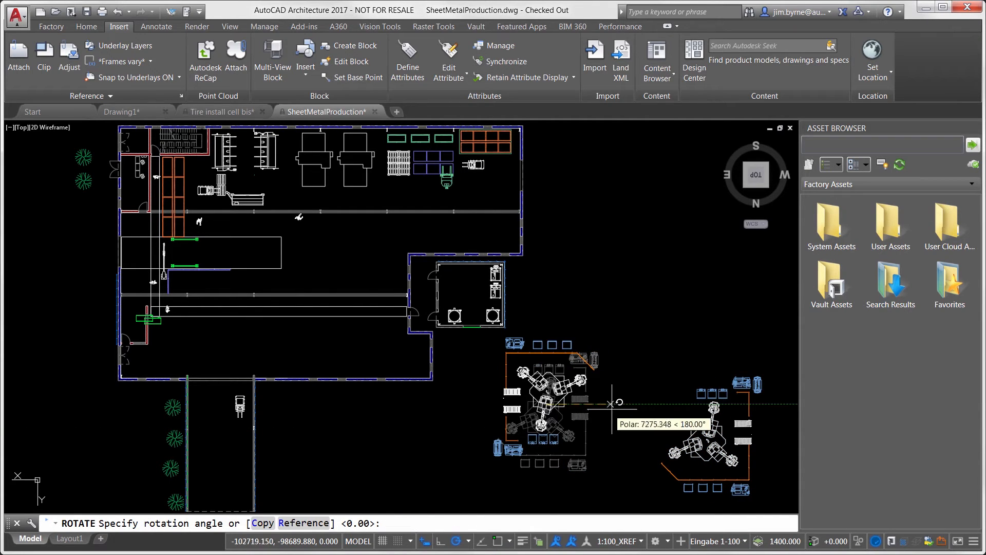
click(611, 403)
- Move the rotated welding cell copy directly against the original so their fences enclose both cells
text(m)
key(Return)
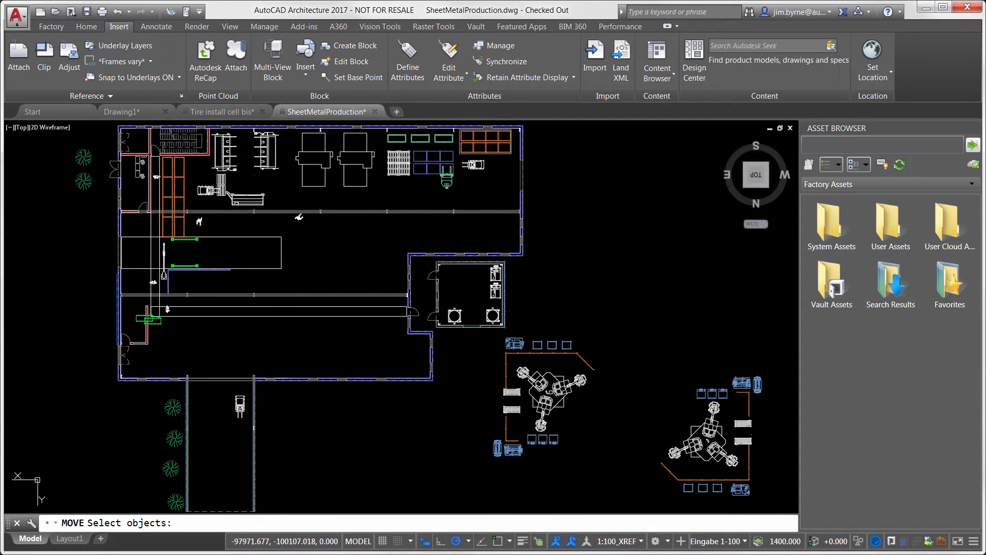
click(554, 392)
key(Return)
click(554, 392)
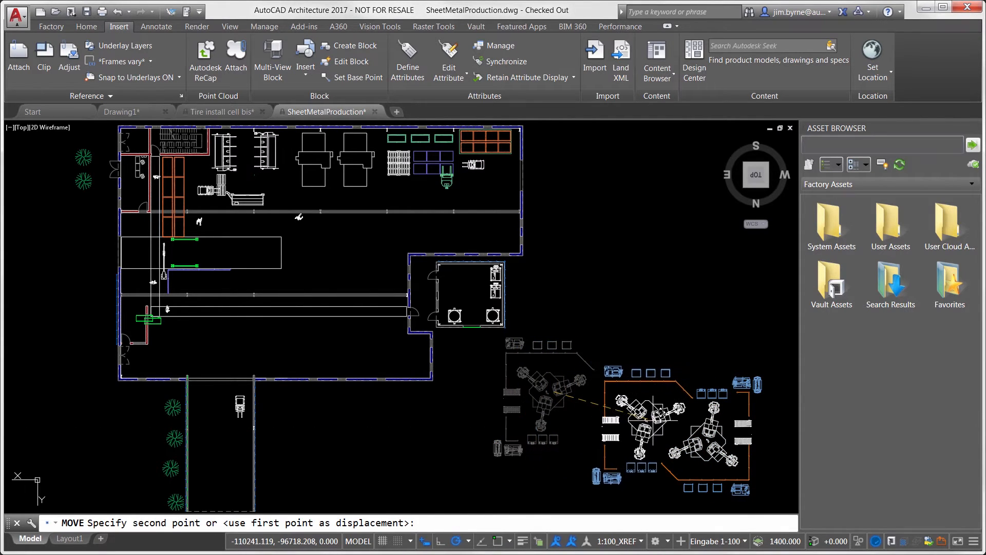
click(656, 418)
- Move both joined welding cells together into the open floor area inside the lower part of the factory building
key(Return)
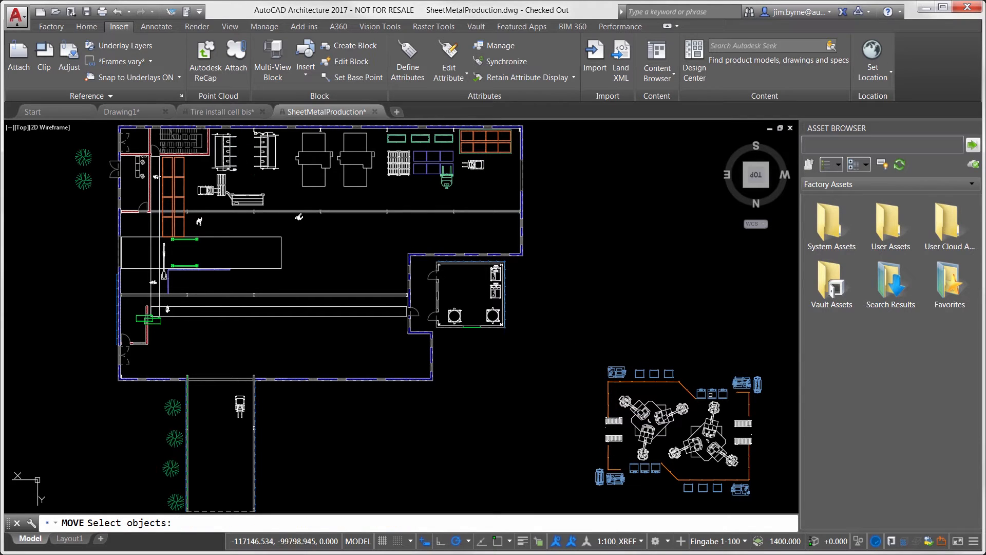
click(676, 396)
key(Return)
click(676, 396)
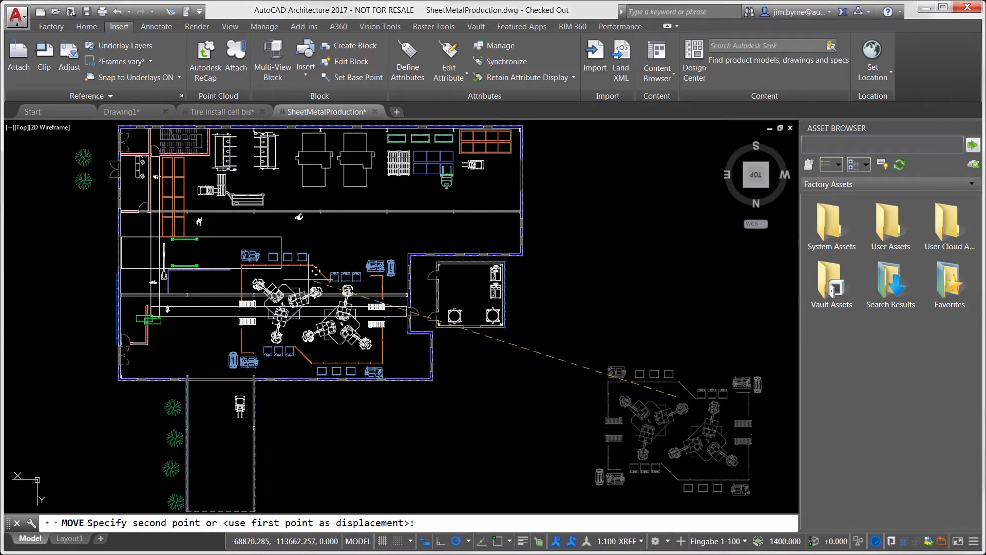
scroll(236, 298, up, 5)
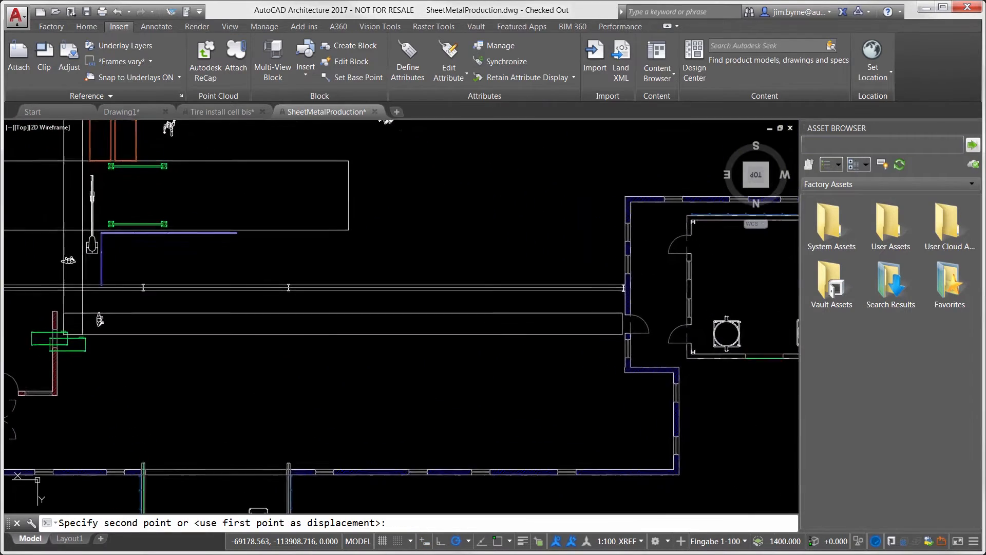
scroll(241, 319, up, 1)
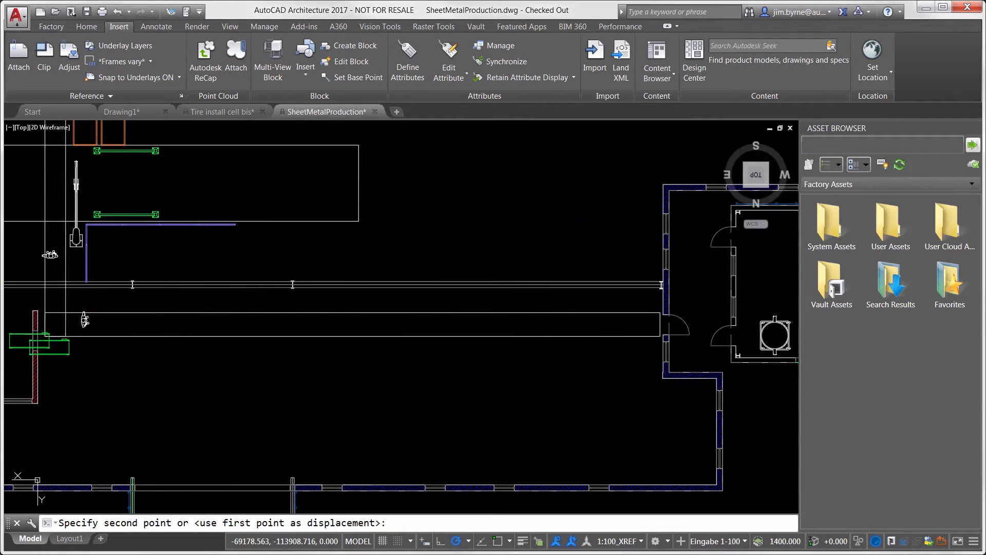
click(431, 239)
- Search the asset library for "tray" and lay a chained cable tray in a three-sided open rectangle over the two welding cells
click(819, 147)
text(tra)
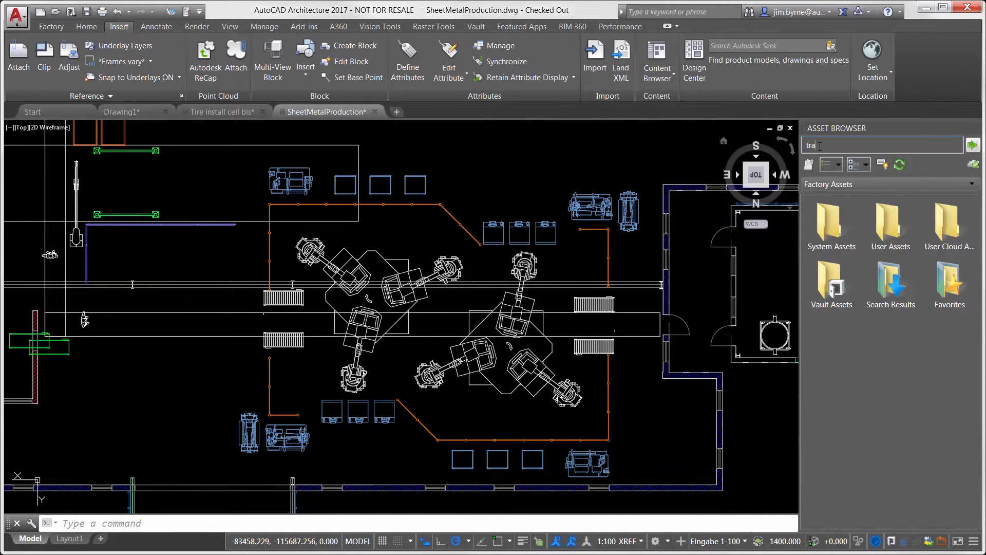
text(y)
key(Return)
click(887, 222)
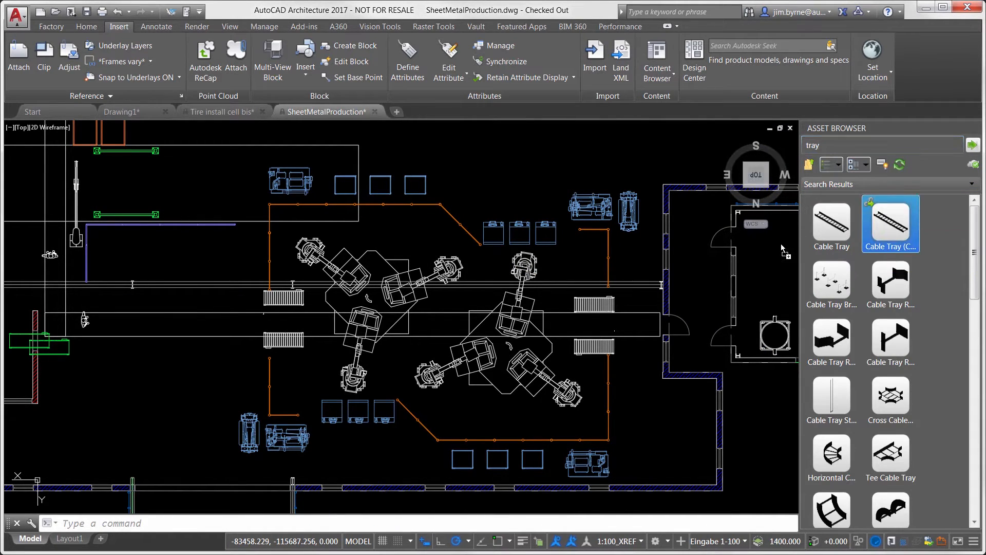
click(328, 251)
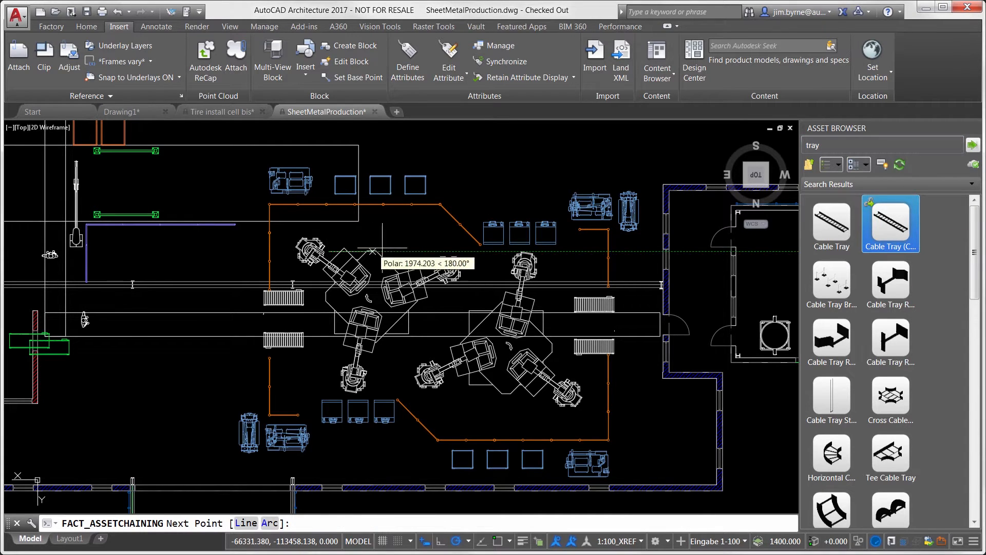
click(478, 251)
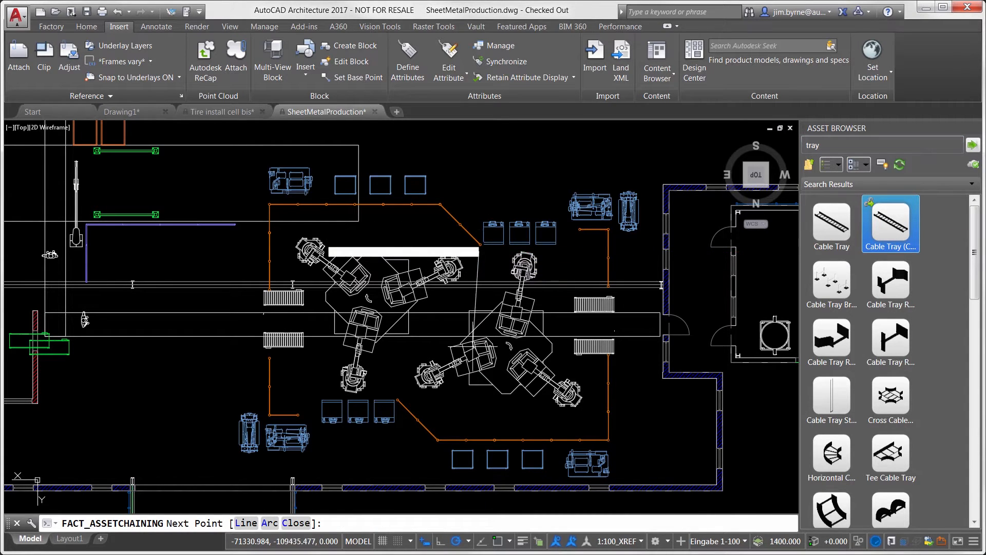
click(479, 383)
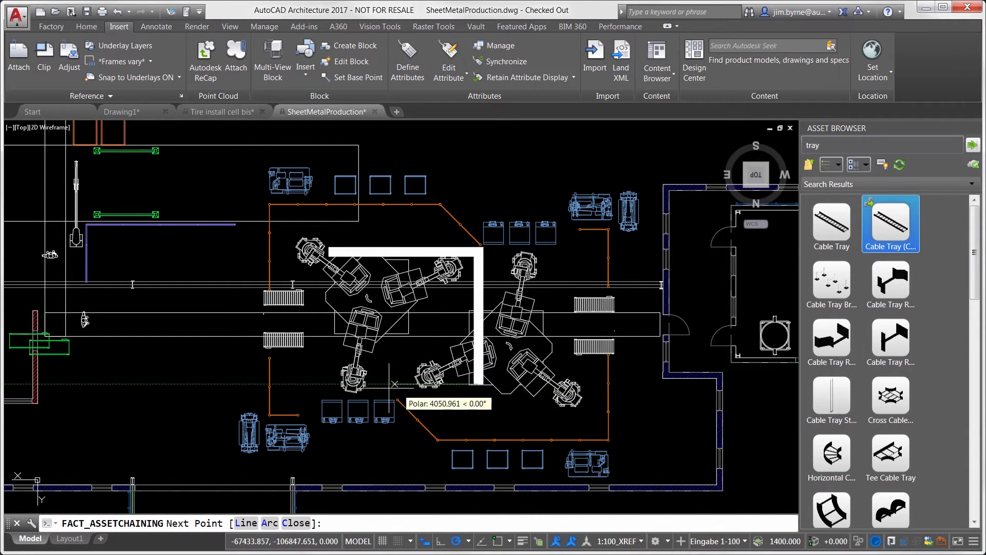
click(327, 382)
key(Return)
- Set the cable tray path's elevation to 3000
click(419, 254)
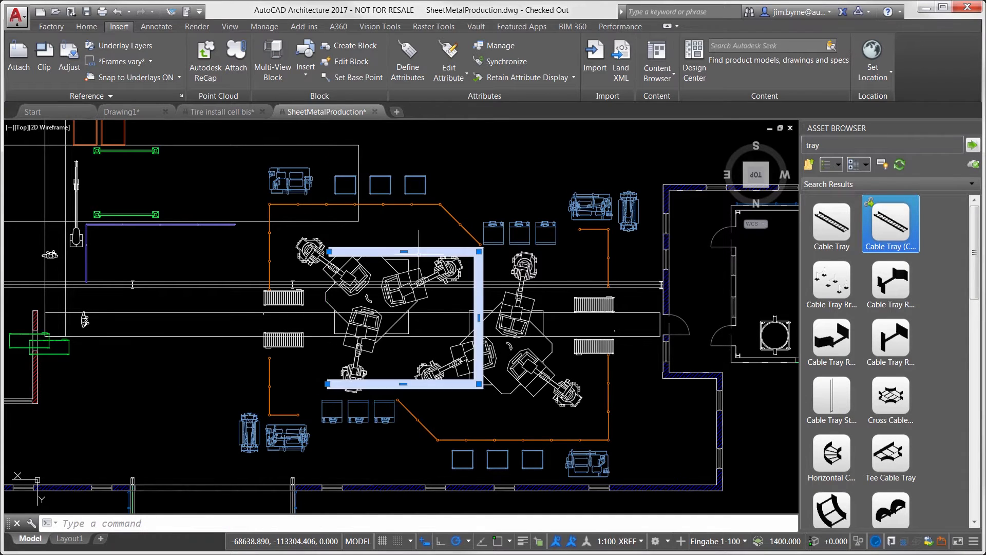
right_click(419, 255)
click(449, 472)
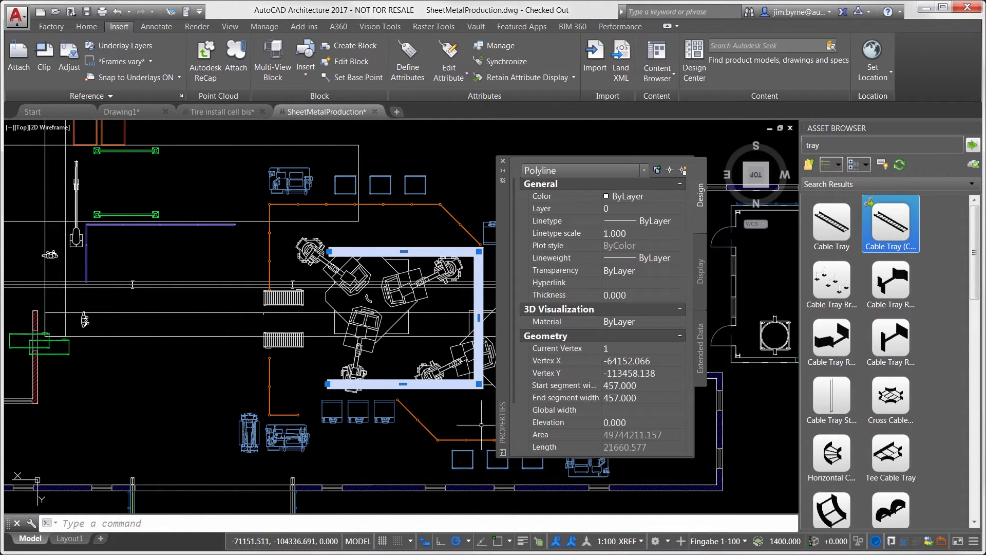
click(641, 422)
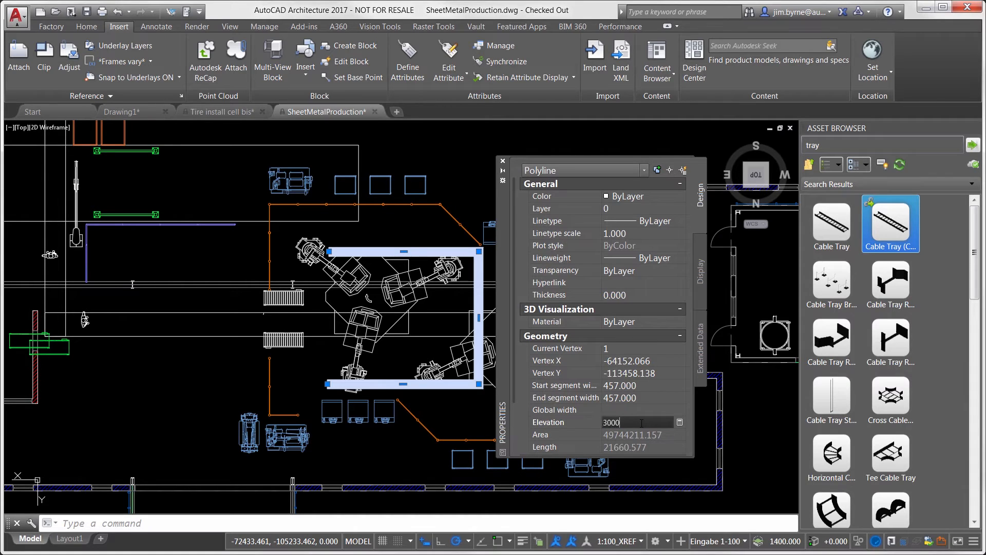
key(Return)
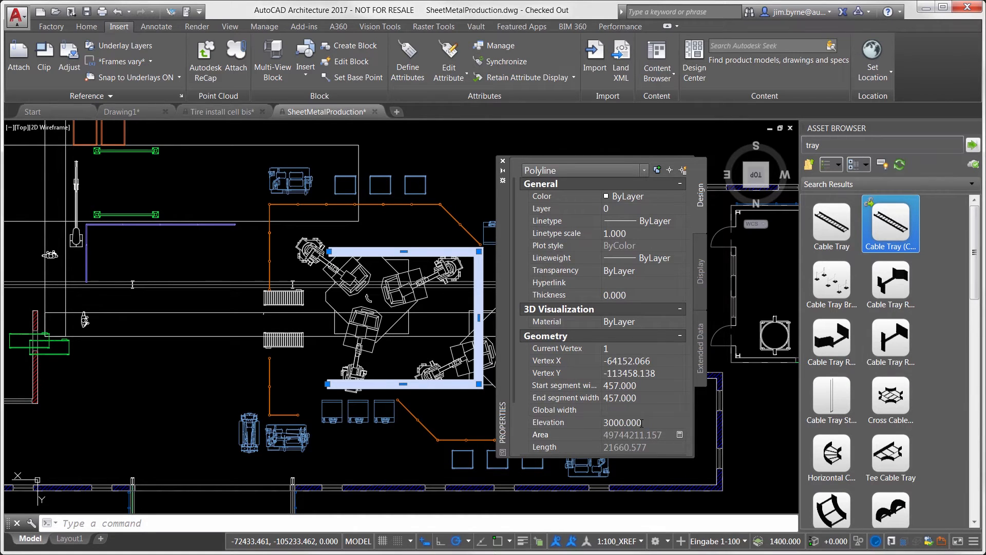
click(503, 161)
key(Escape)
- Open the left welding cell reference for in-place editing
click(289, 344)
right_click(288, 345)
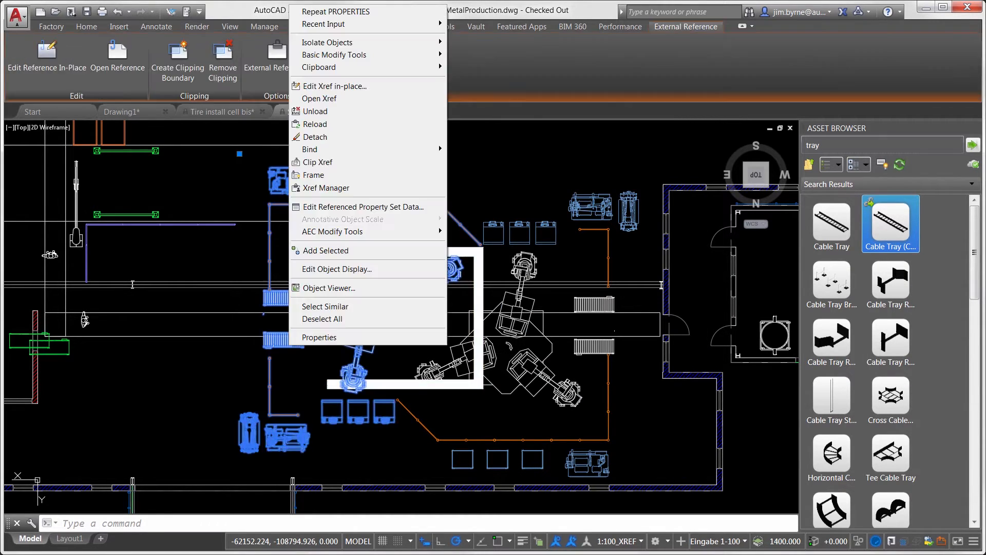
click(323, 86)
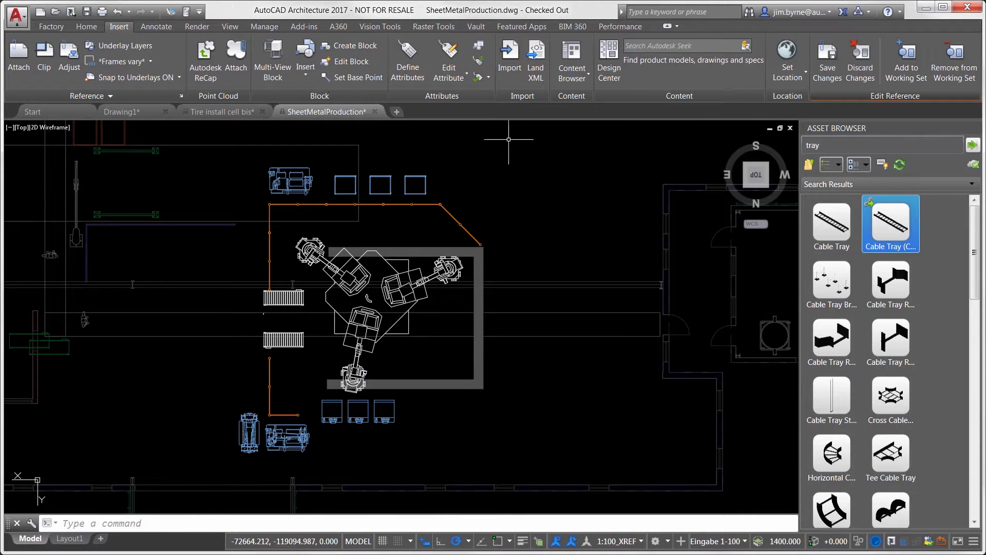
- Search the asset library for "roller" and attach a horizontal curved roller conveyor to the outer end of each straight cell conveyor
click(815, 146)
text(roller)
key(Return)
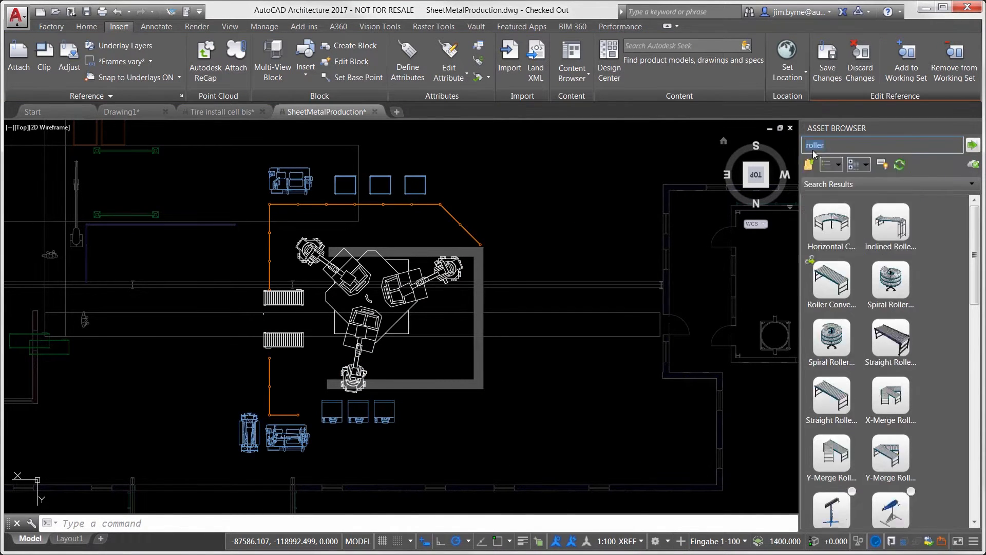
click(832, 225)
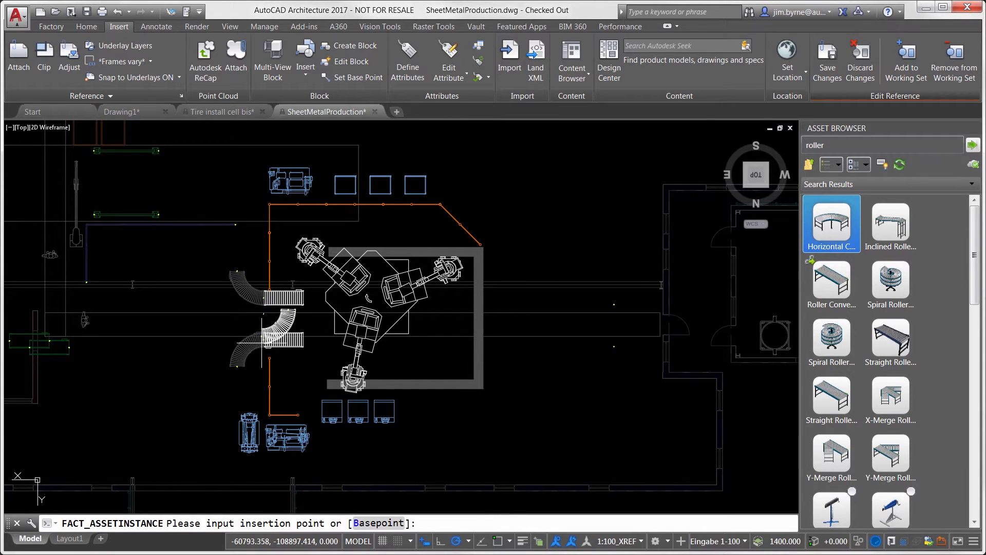
click(264, 297)
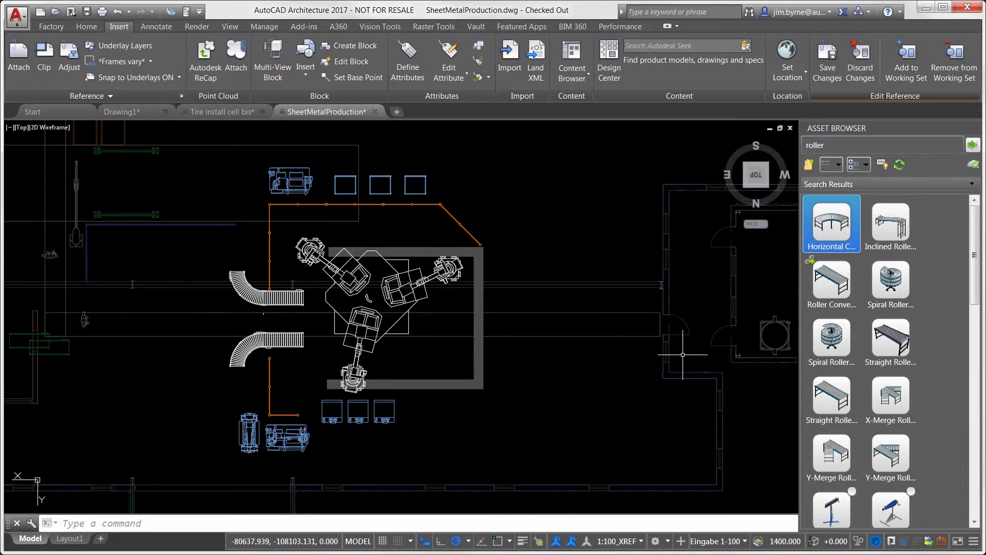
- Extend both curved conveyors with straight roller conveyors and save the changes back to the welding cell reference
click(832, 396)
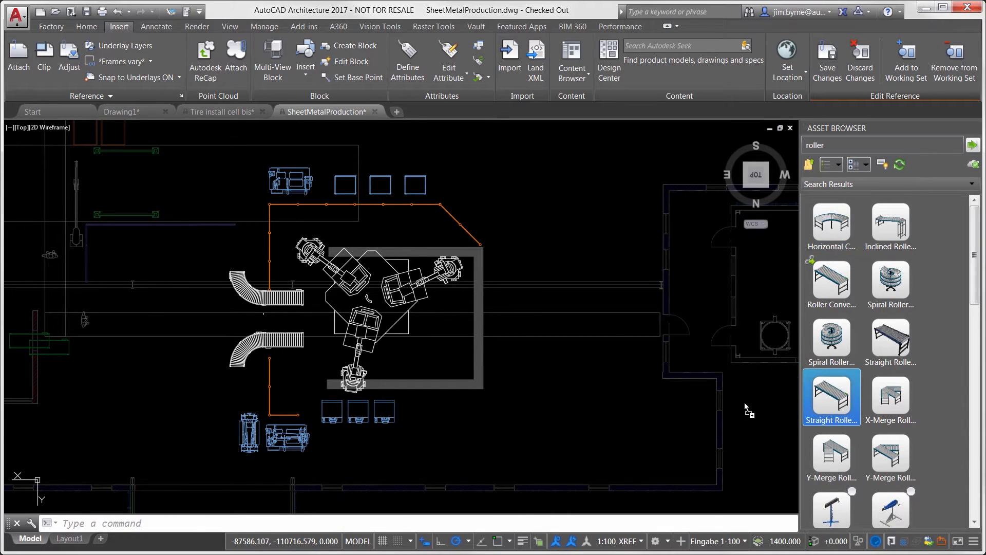
click(237, 271)
click(237, 377)
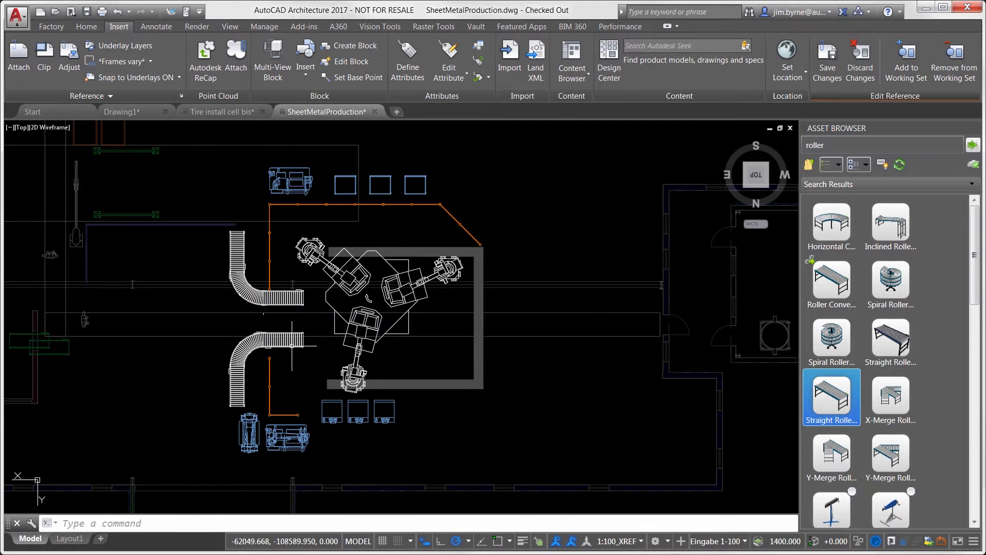
click(824, 67)
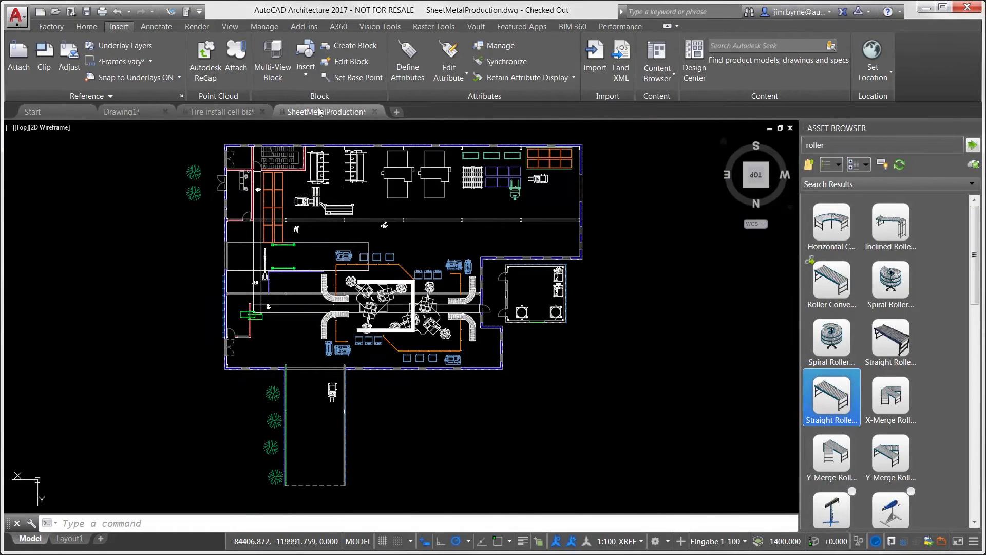
- In the Tire install cell bis drawing, show the transportation analysis for the Vimek Assembly routing and select Operation 3 : Wheels
click(222, 111)
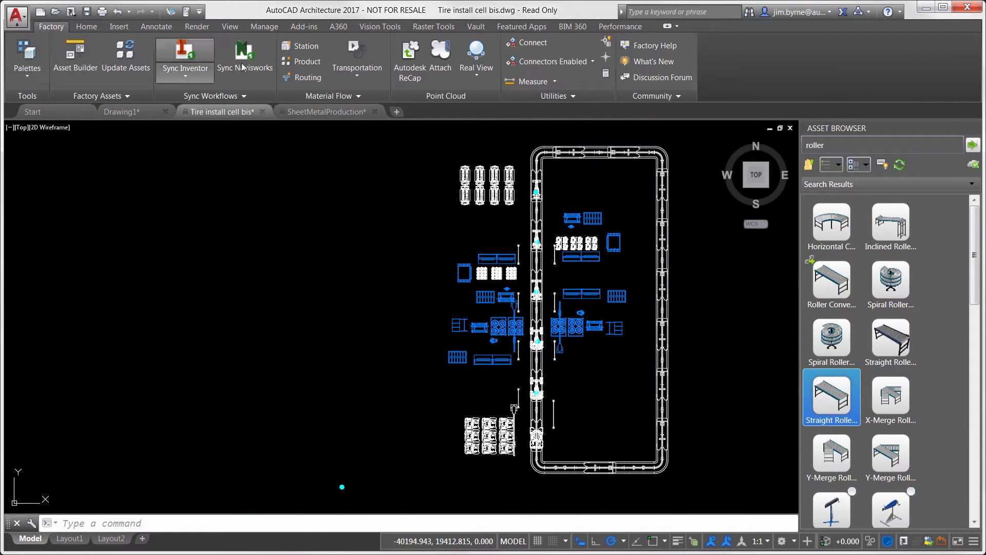
click(364, 53)
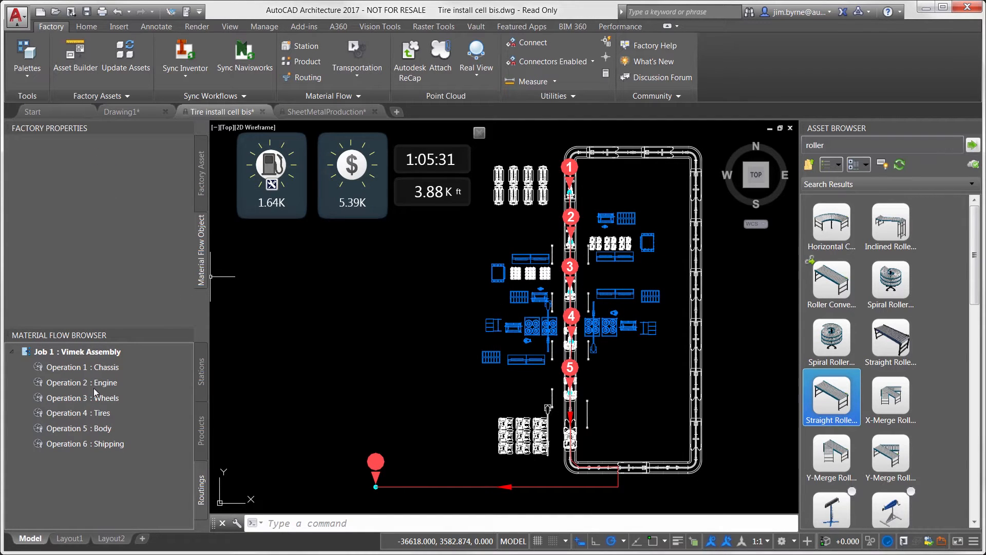
click(87, 397)
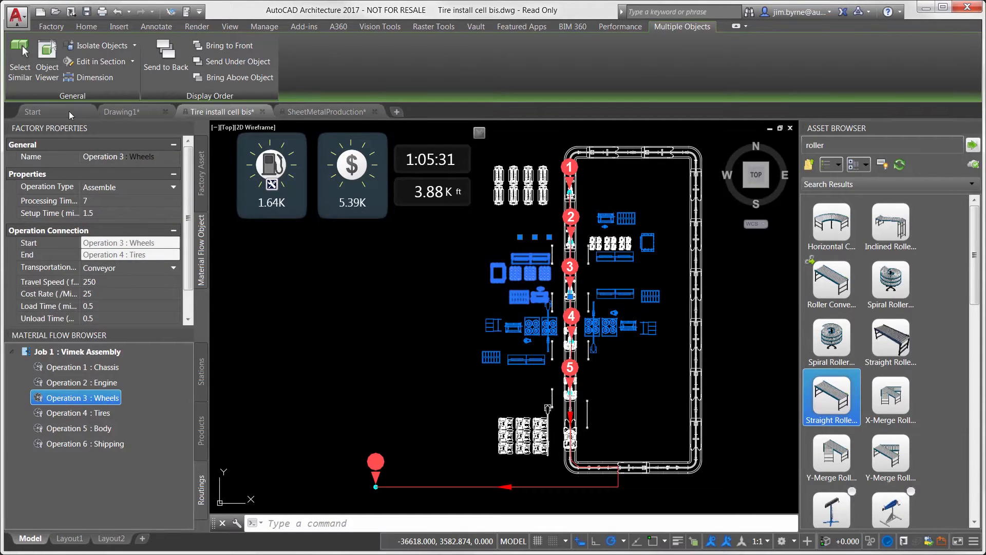
- Switch the material flow analysis to Machine and set the processing time of Operation 3 : Wheels to 2
click(49, 24)
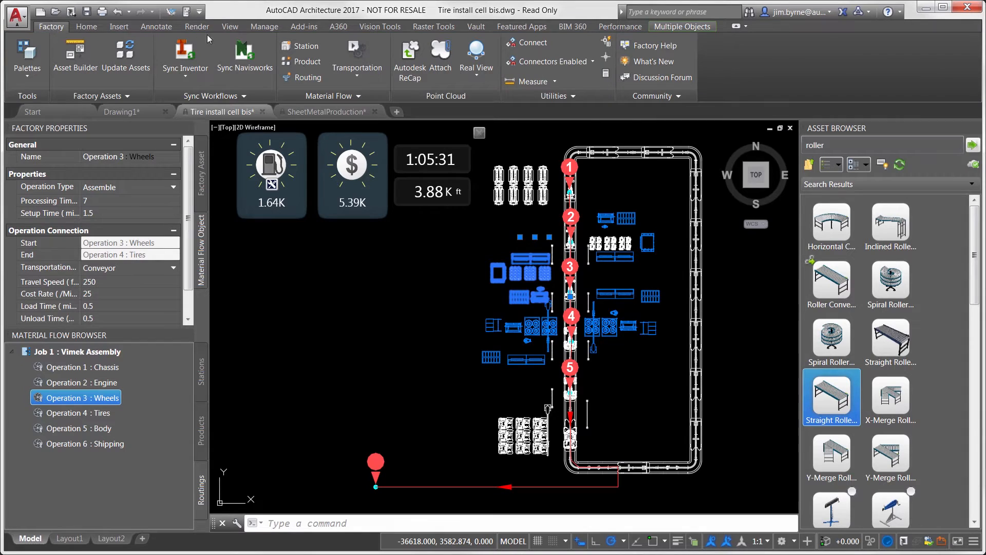
click(359, 77)
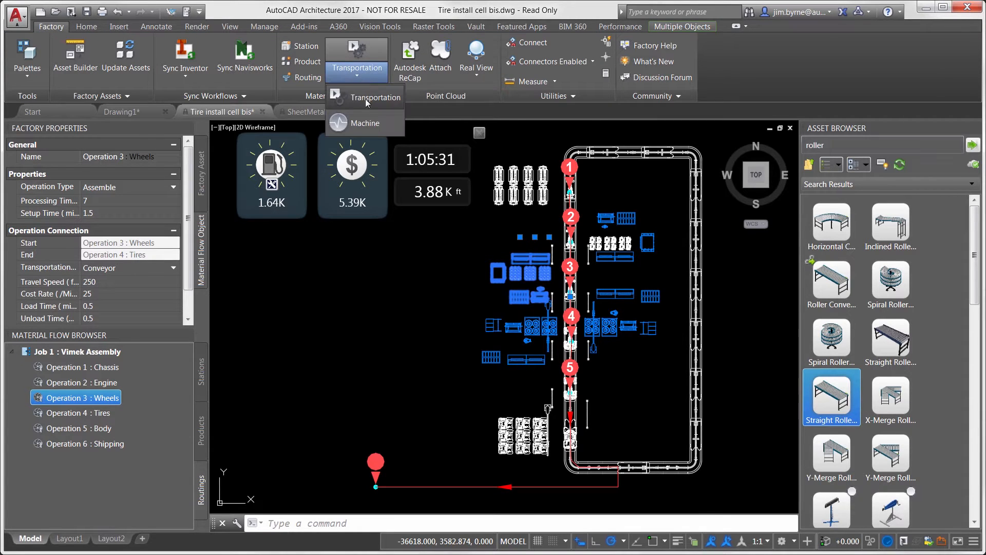
click(374, 126)
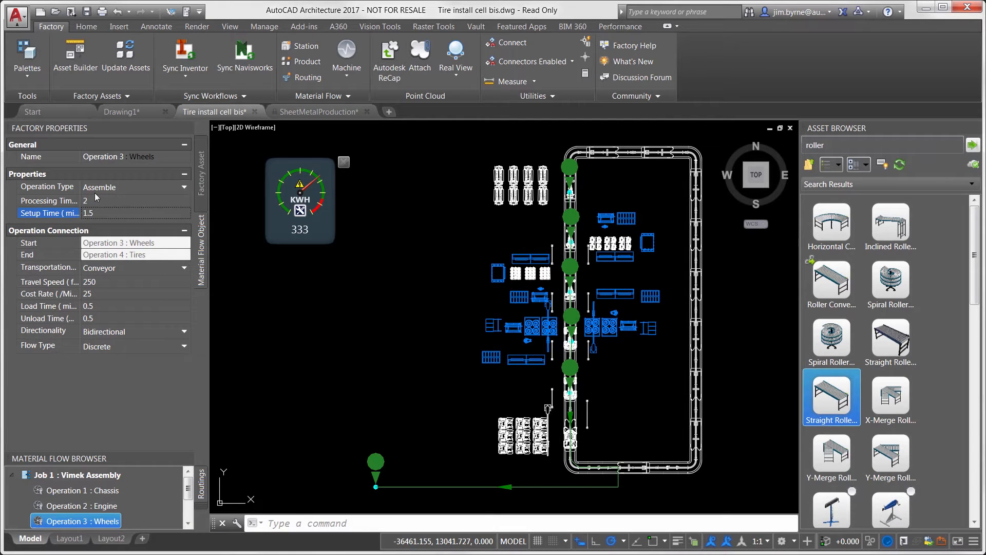
- Return to the SheetMetalProduction drawing and sync the layout to Inventor
click(296, 113)
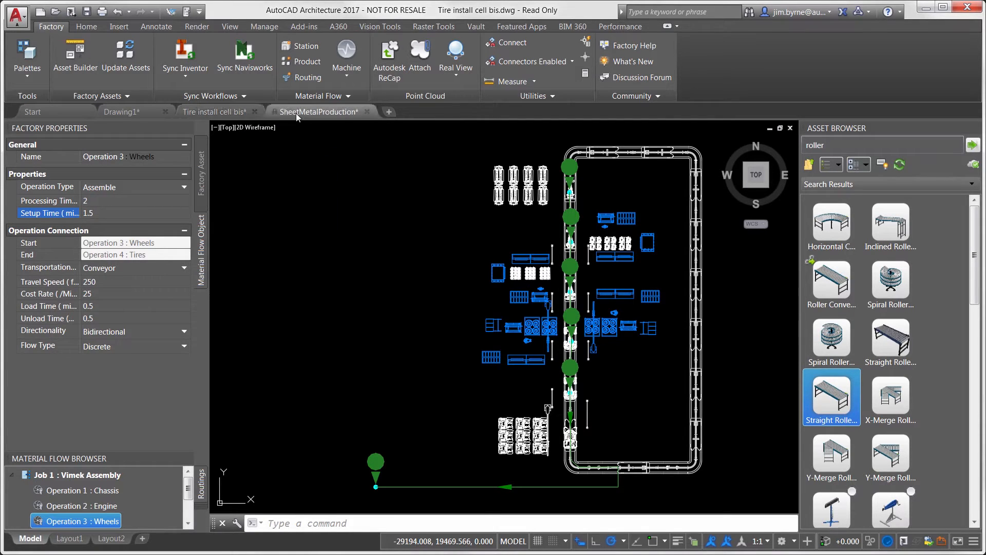
click(186, 57)
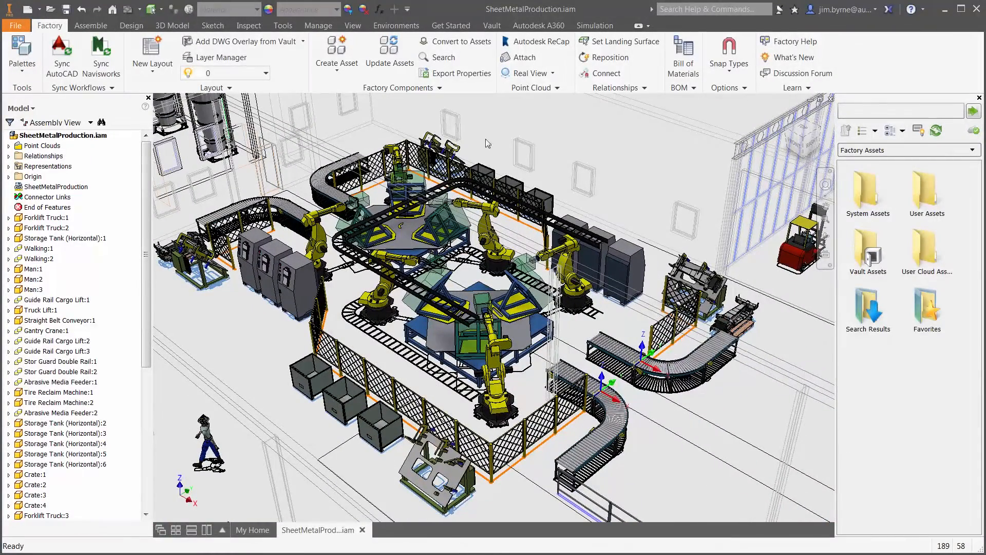
- Search the assets for "jib" and place a slewing arm jib crane between the near pair of curved conveyors, rotated 90 degrees
click(842, 112)
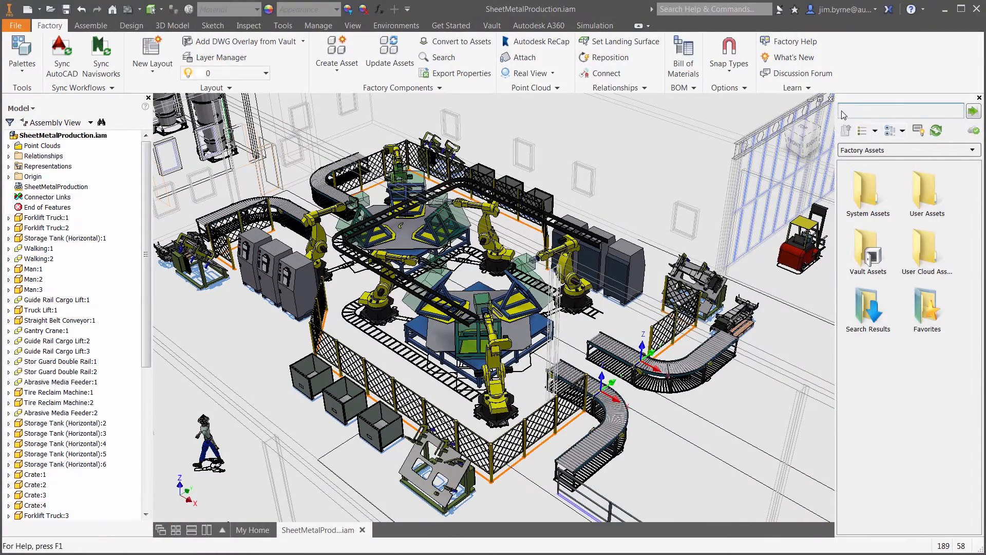
text(jib)
key(Return)
drag(929, 248, 633, 381)
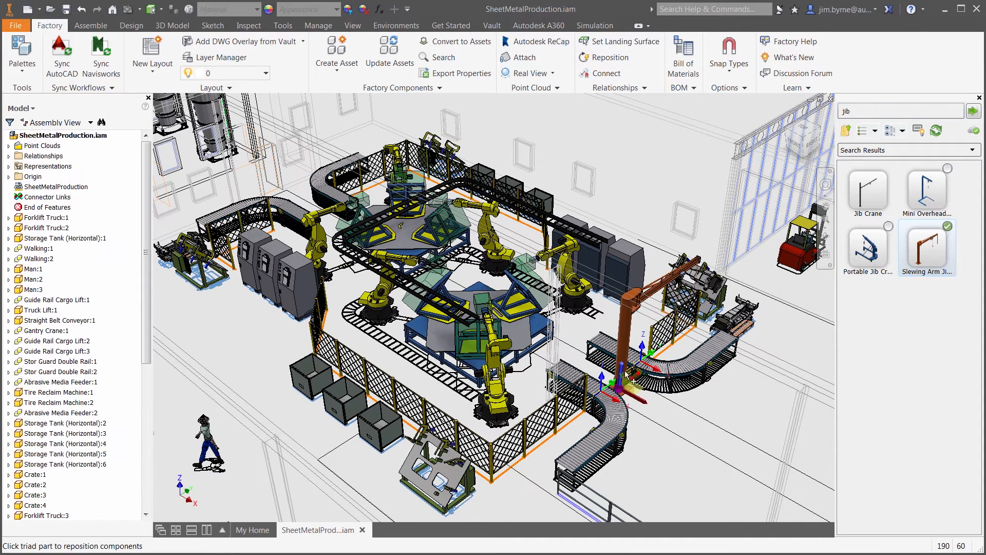
text(90)
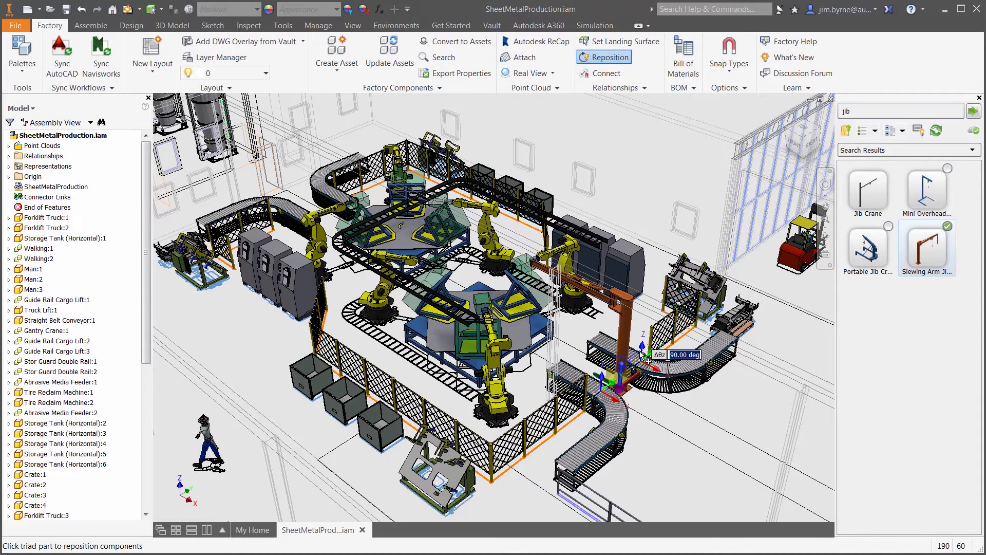
key(Return)
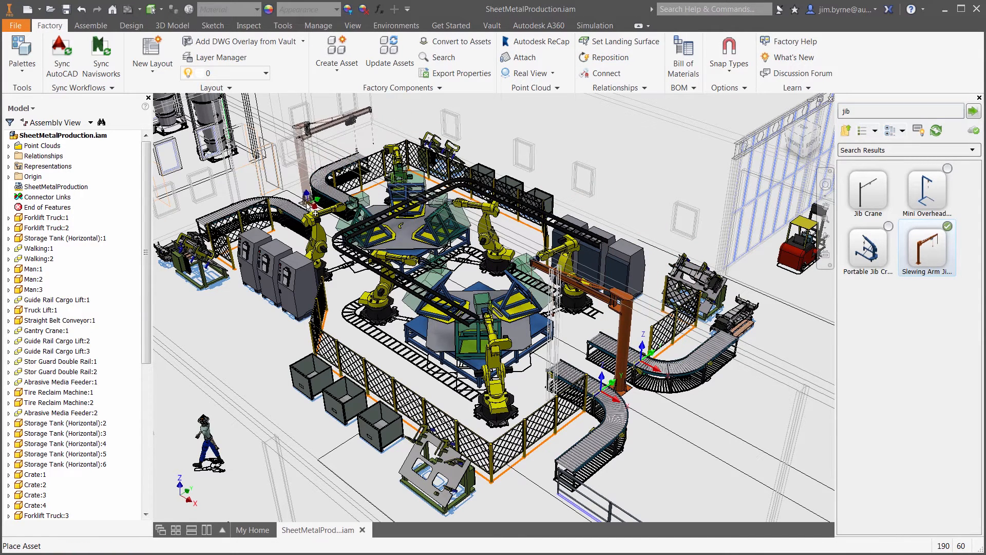
- Place a second slewing arm jib crane between the far pair of curved conveyors, rotated -90 degrees
click(305, 204)
click(302, 186)
text(-90)
key(Return)
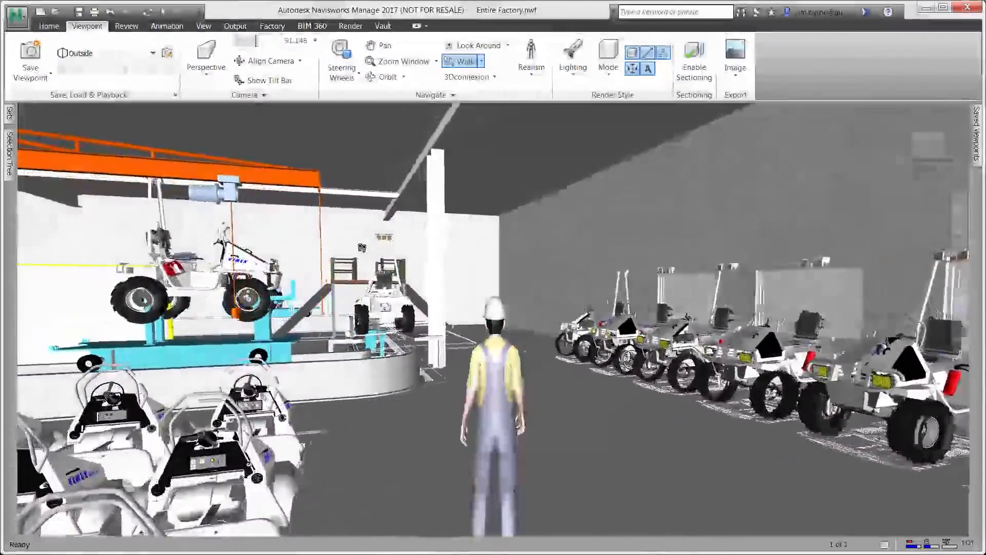
- Walk through the Entire Factory model in Navisworks to review the welding cells, conveyors and jib cranes
drag(362, 247, 623, 259)
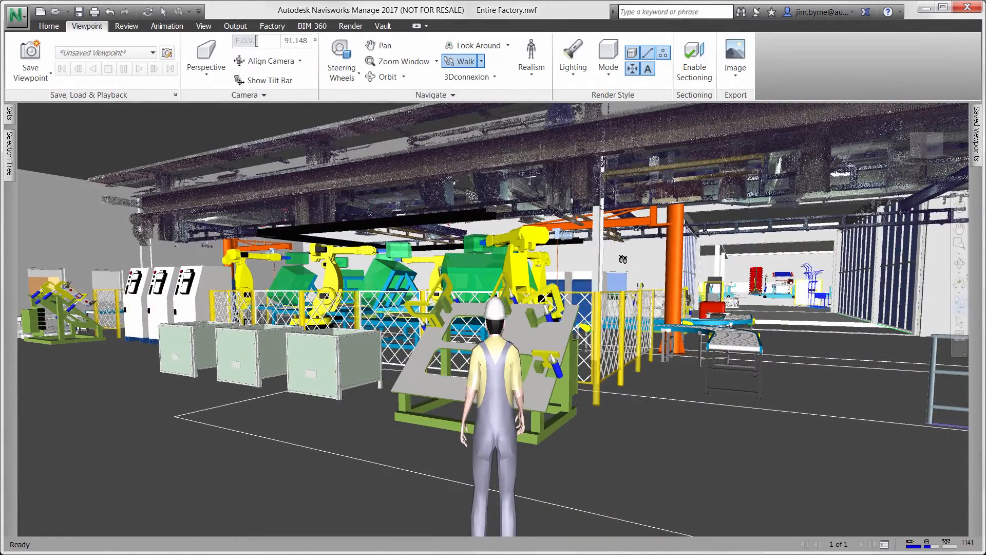
- Open Clash Detective for the Entire Factory model and add a new clash test
click(50, 27)
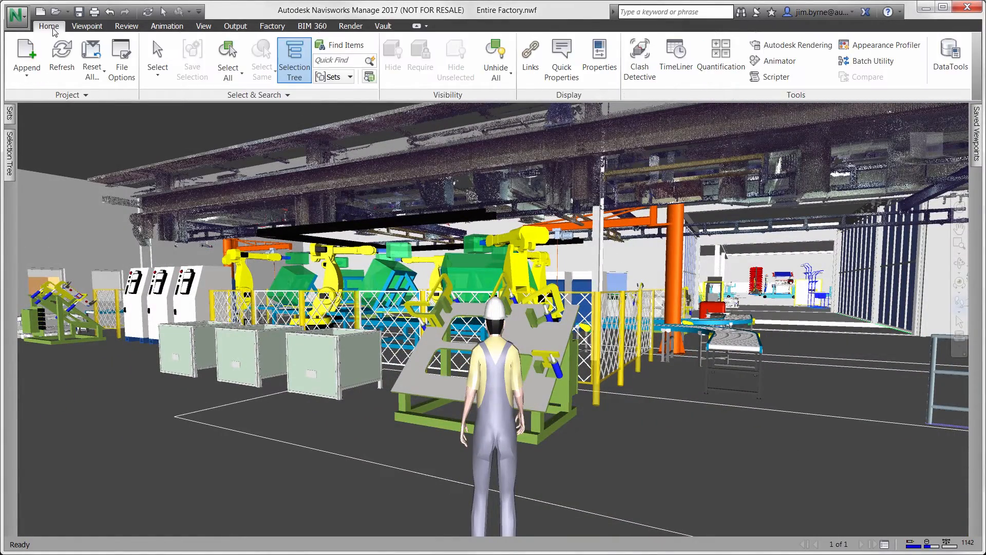
click(638, 77)
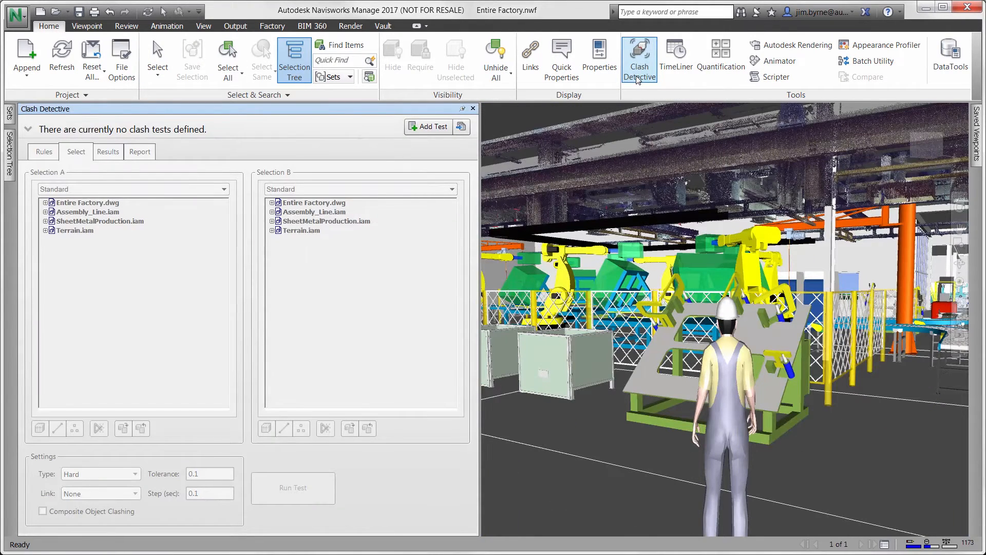
click(428, 126)
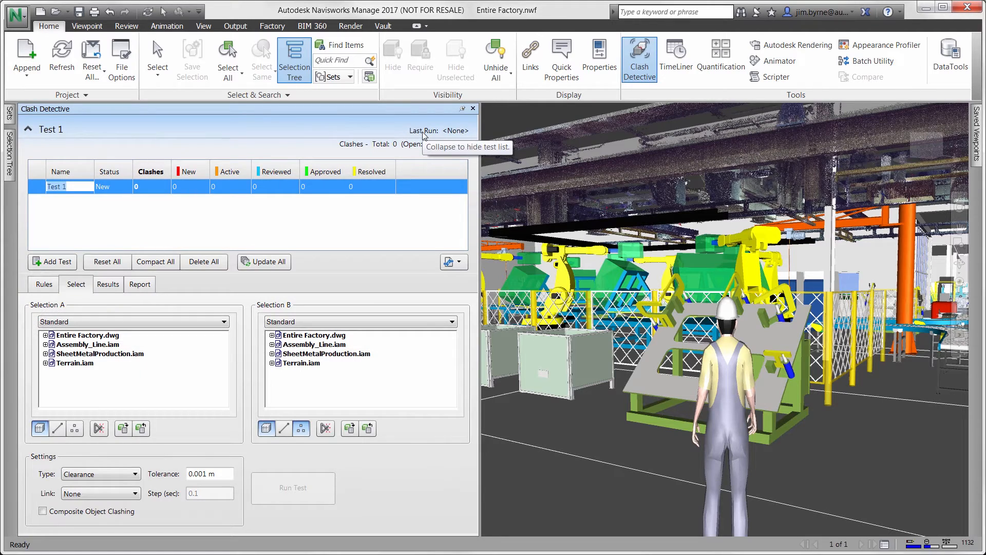
- Run the clash test with SheetMetalProduction.iam as Selection A and its Point Clouds as Selection B
click(106, 354)
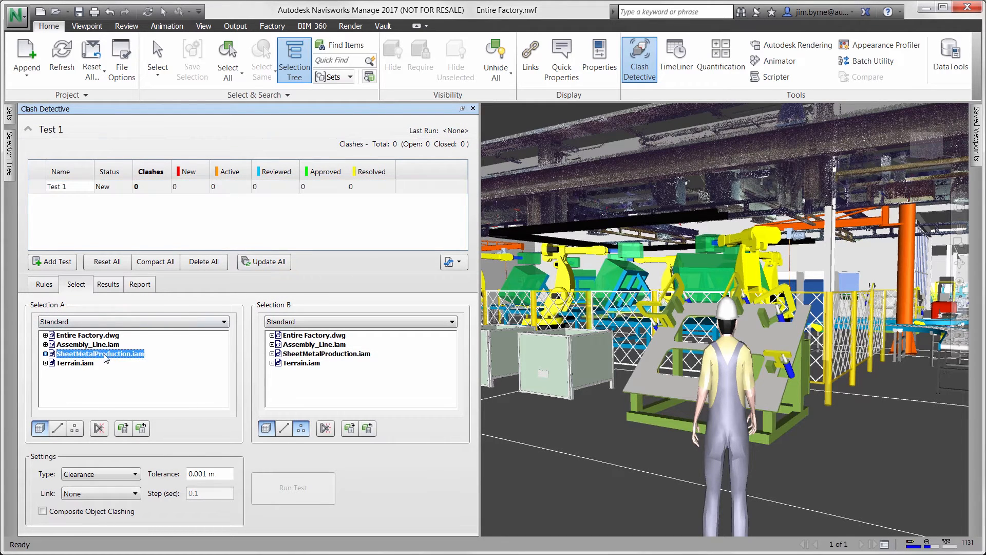
click(271, 354)
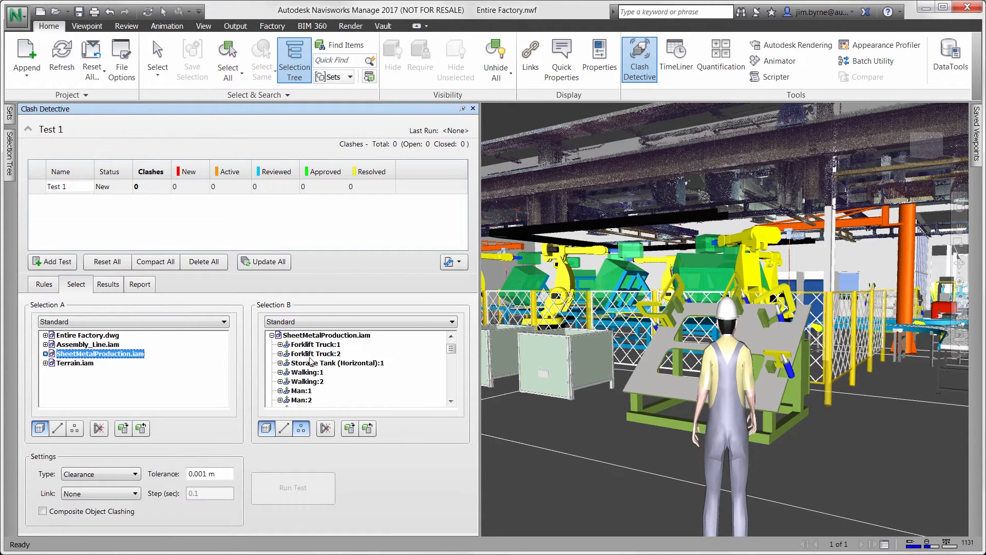
drag(451, 350, 451, 406)
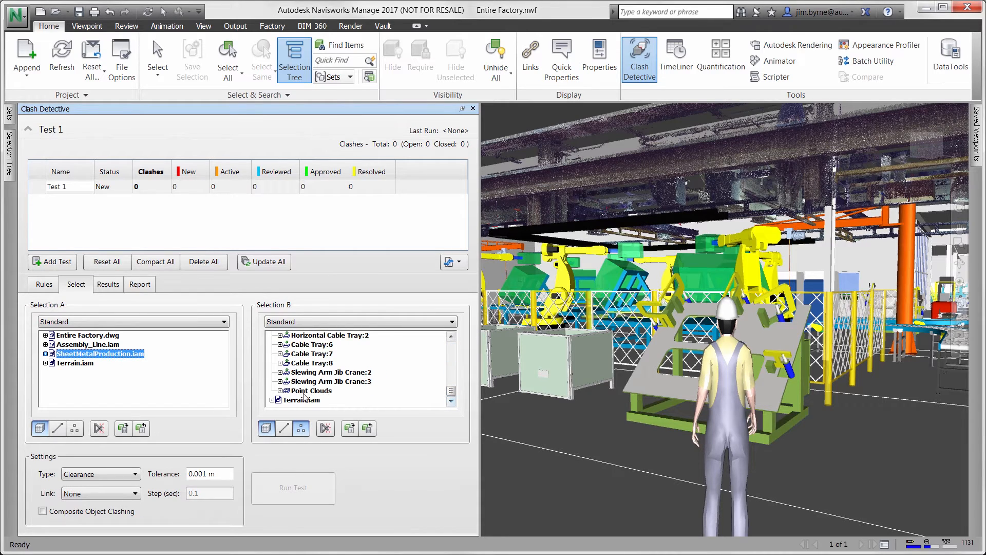
click(288, 400)
click(321, 400)
click(307, 480)
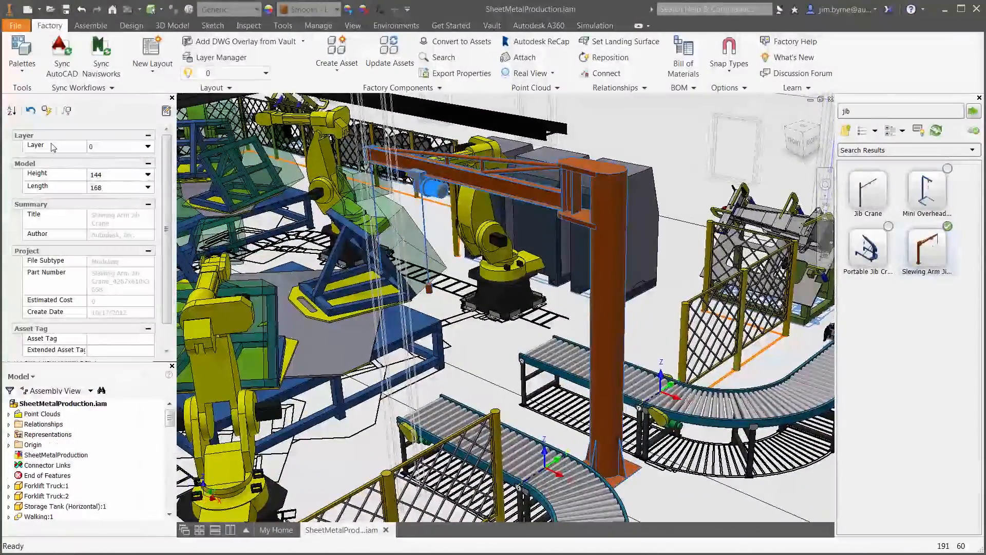
- In Inventor, set the slewing arm jib crane's height to 120 and apply the change
click(147, 175)
click(129, 188)
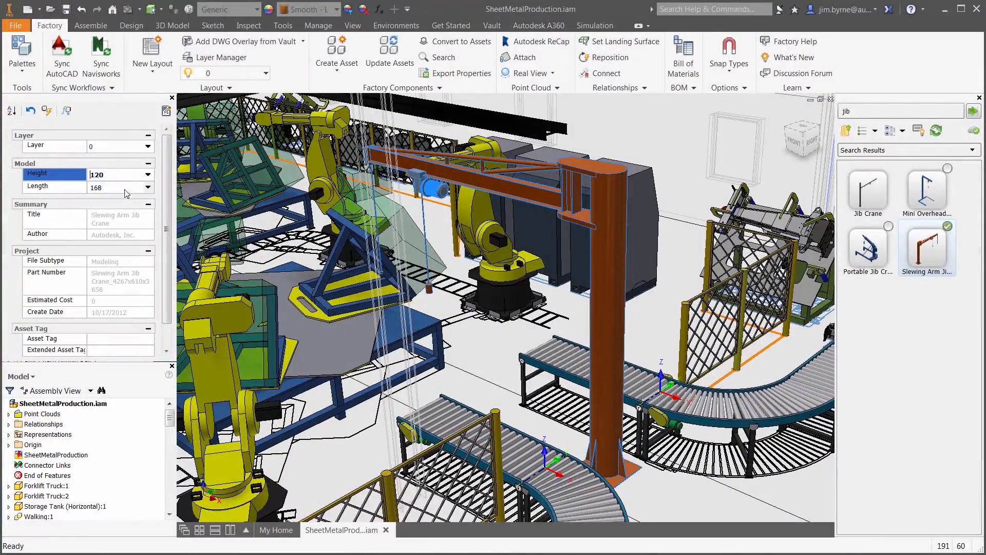
click(48, 113)
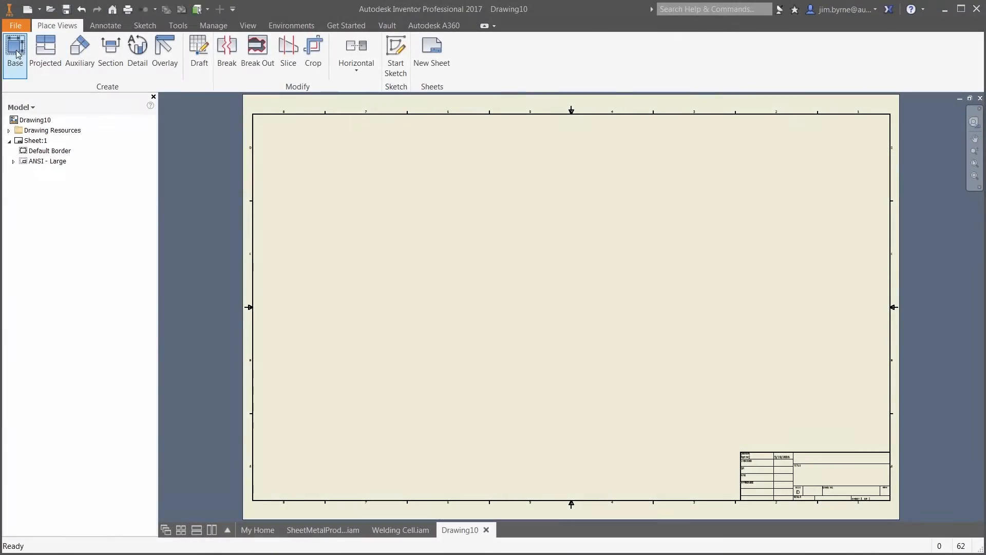
- Place a front base view of Welding Cell.iam at scale 0.02, with projected top and isometric views on the drawing sheet
click(19, 53)
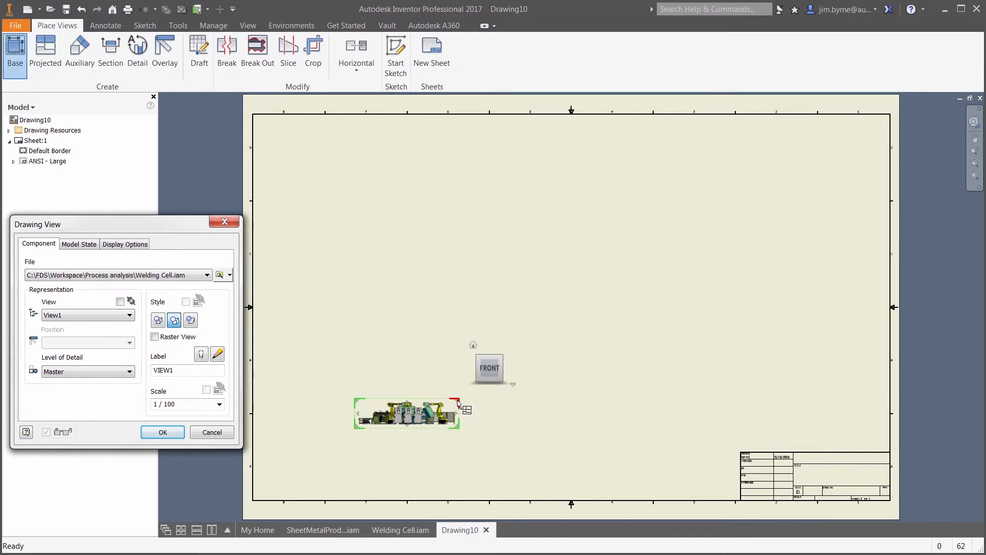
drag(459, 400, 490, 383)
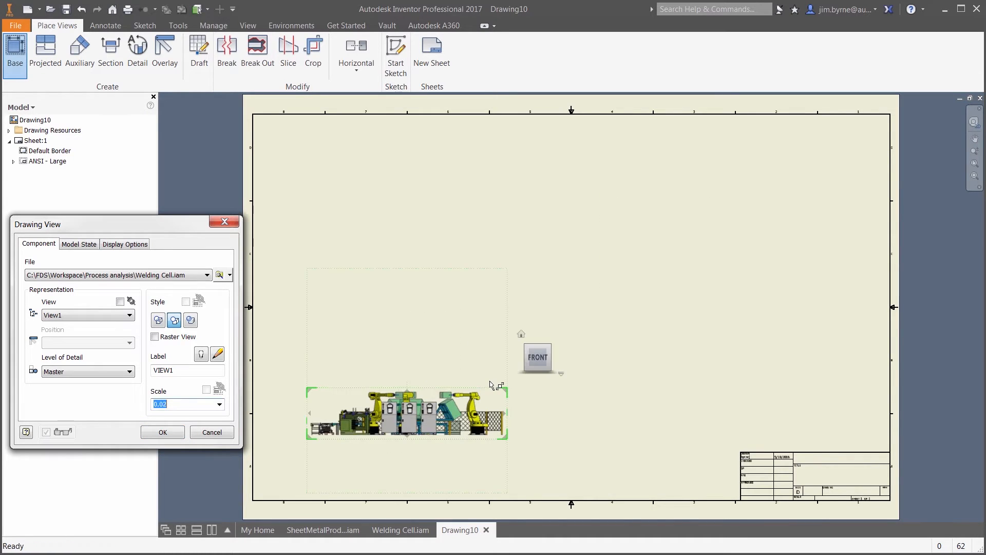
click(454, 256)
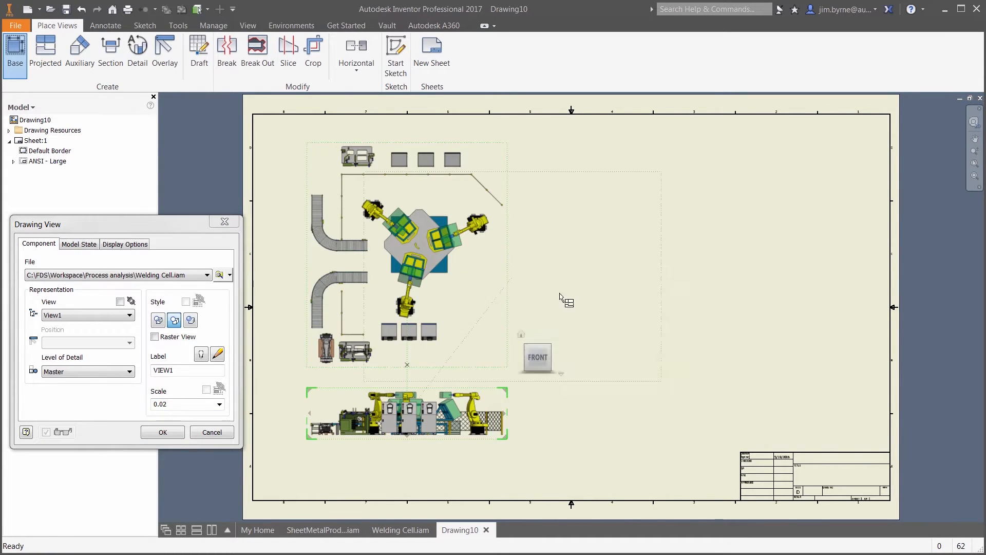
click(708, 353)
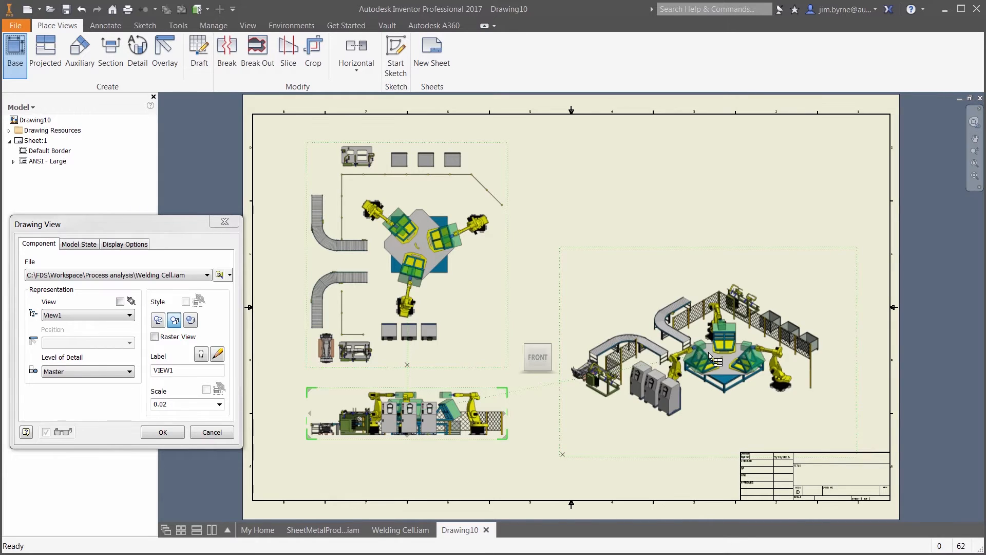
right_click(708, 352)
click(740, 354)
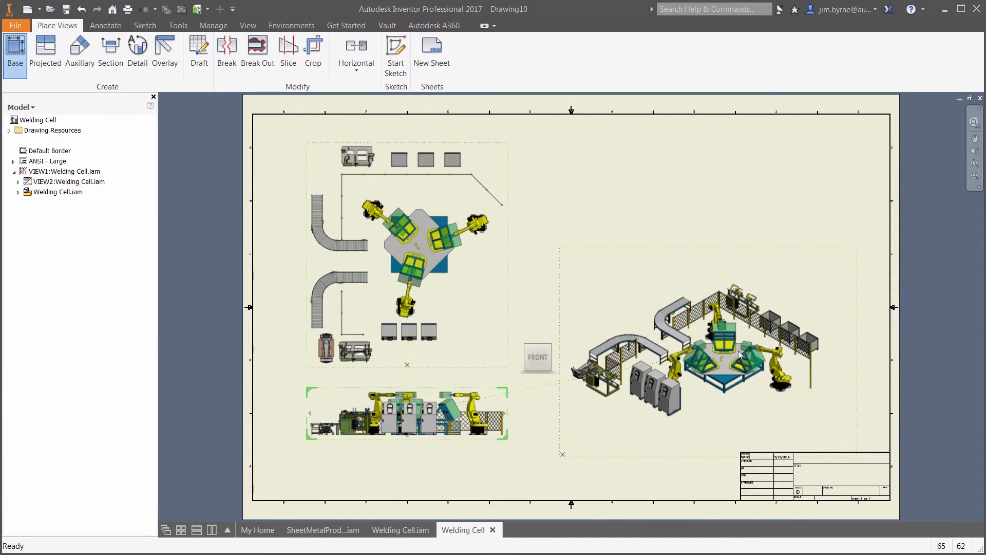
- Edit the isometric view of the welding cell to use the shaded style
right_click(639, 309)
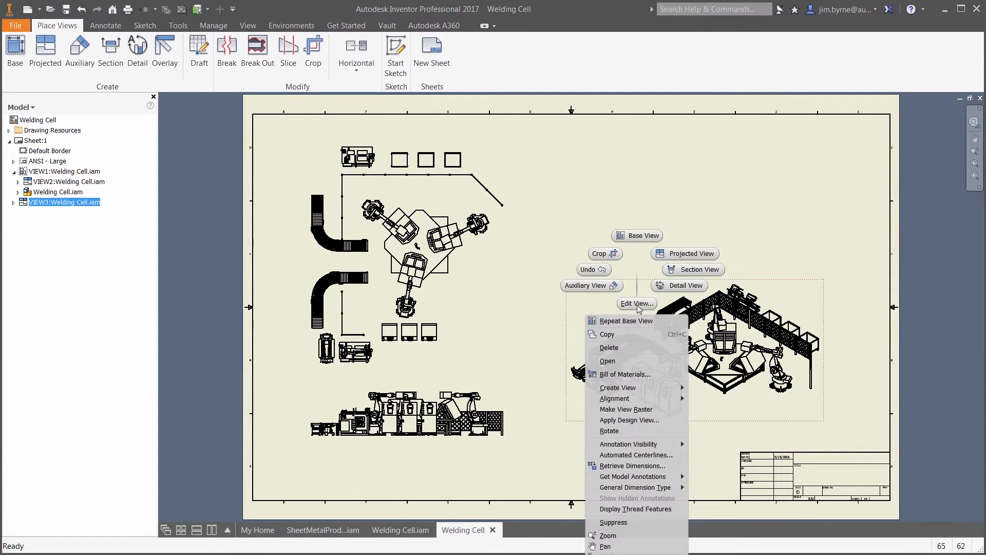
click(624, 253)
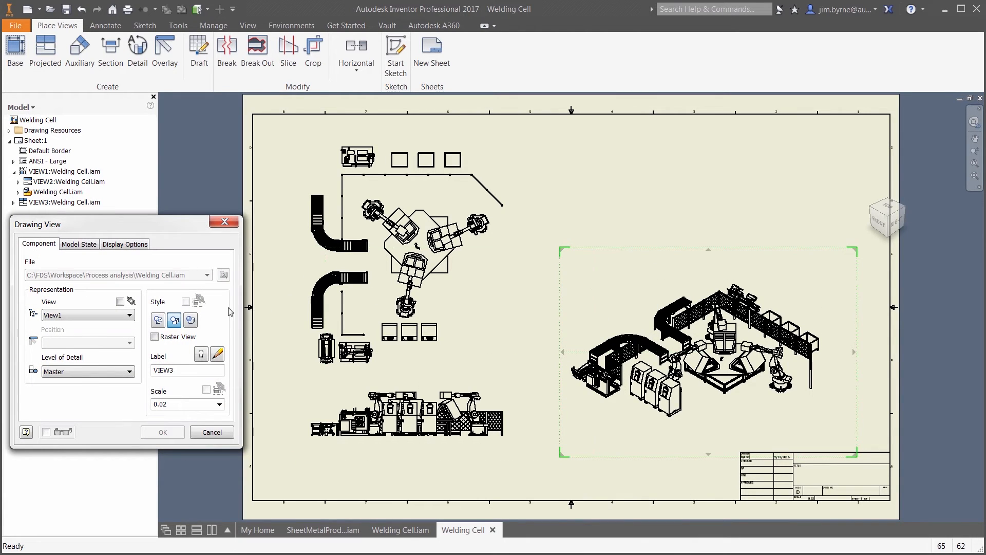
click(176, 432)
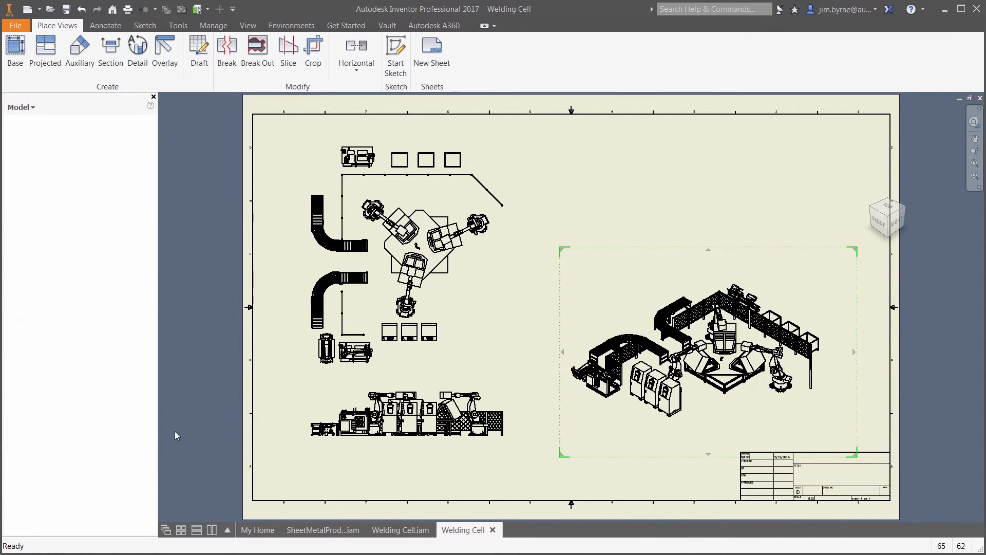
- Create a structured parts list for Welding Cell.iam and place it in the upper-right corner of the sheet border
click(105, 25)
click(589, 57)
click(605, 302)
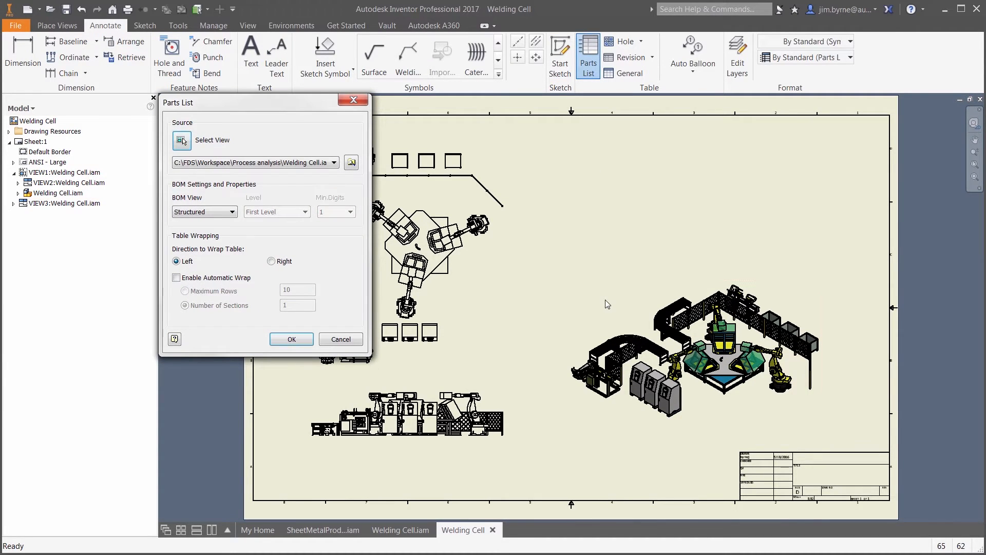
key(Return)
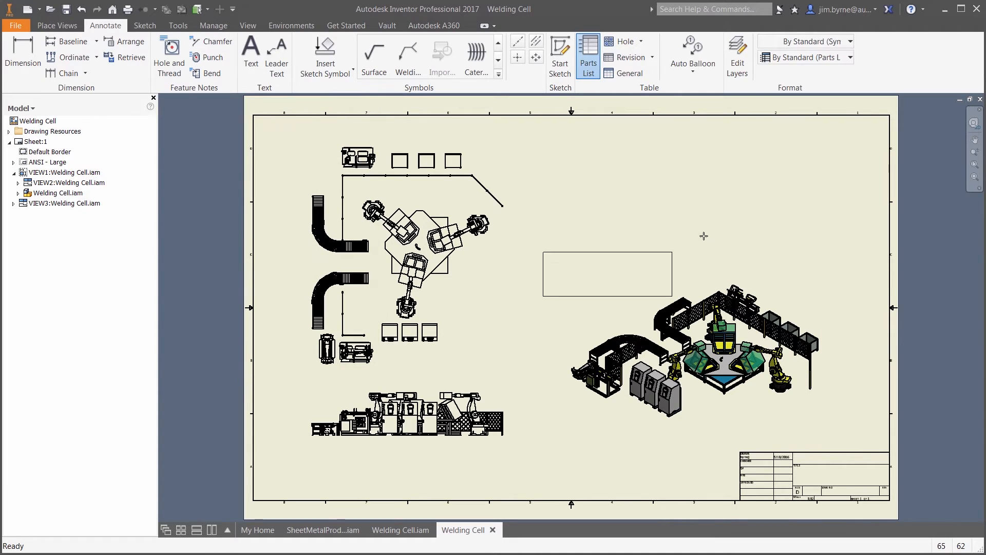
click(891, 117)
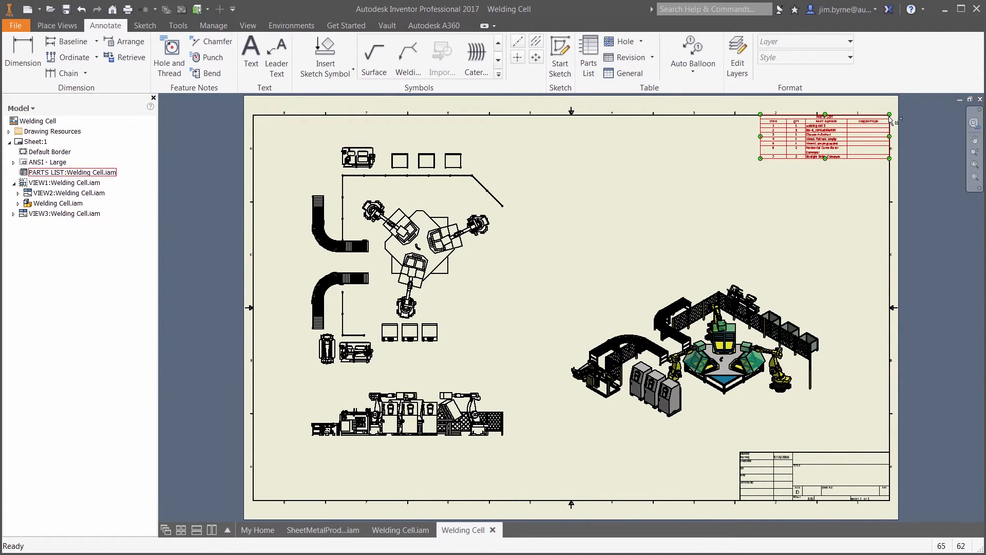
- Auto-balloon all components of the isometric view, with the balloons in a horizontal row above it
click(693, 54)
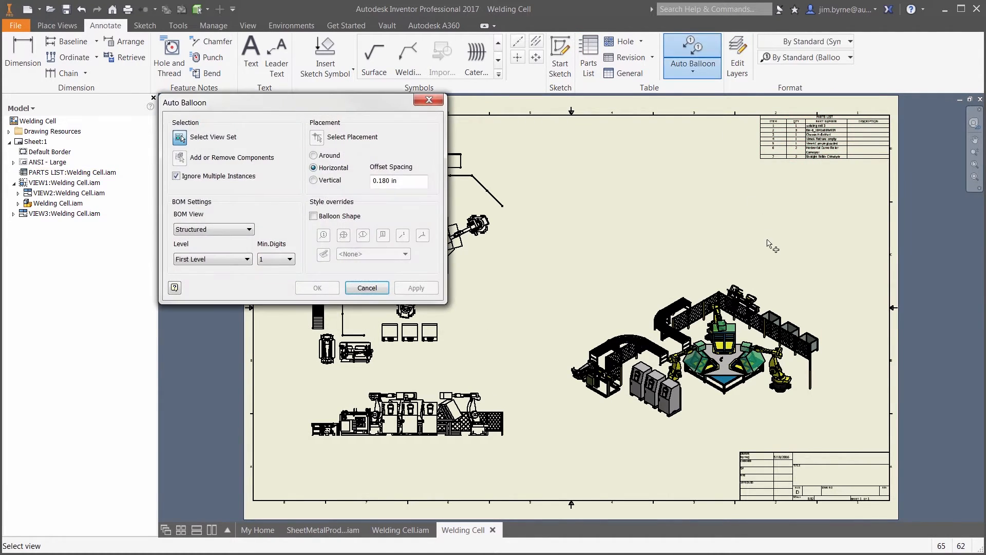
click(801, 293)
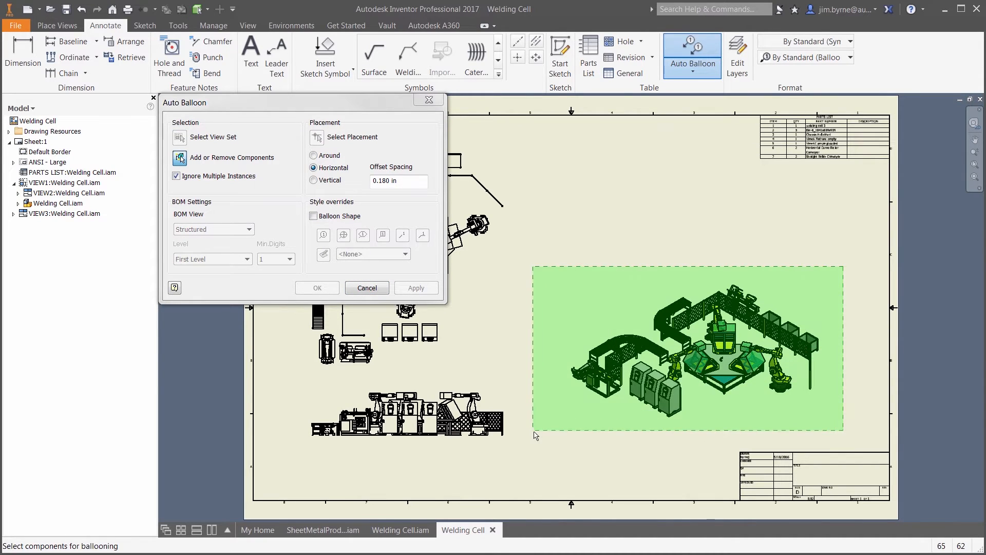
click(316, 138)
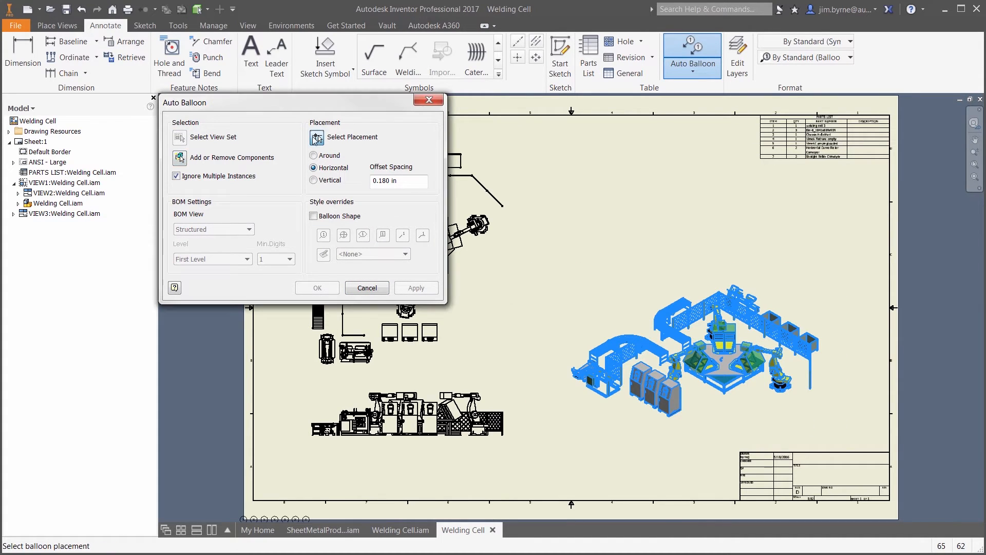
click(663, 250)
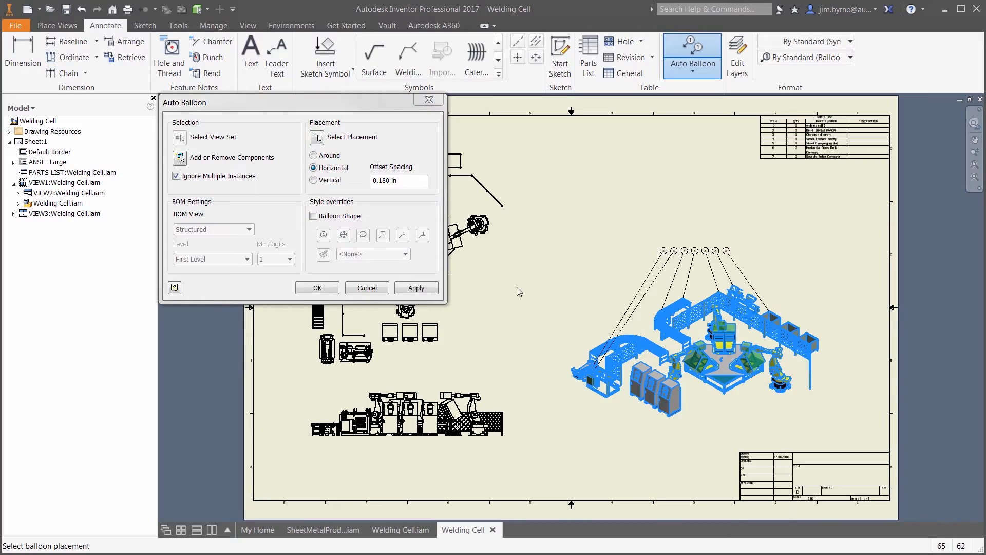
click(334, 289)
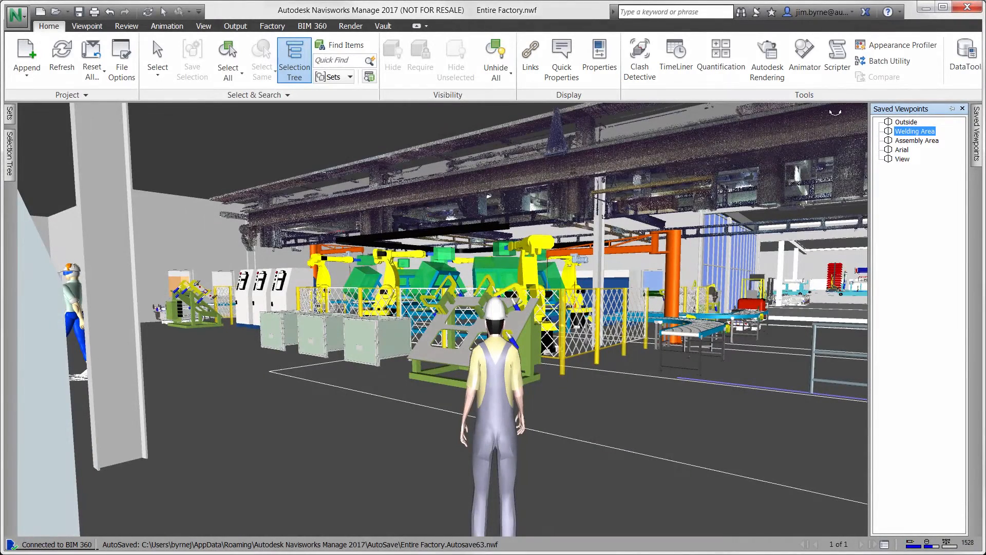
- In Navisworks, open TimeLiner, keep the Selection Tree docked and add Project timeline.csv as a CSV data source
click(676, 59)
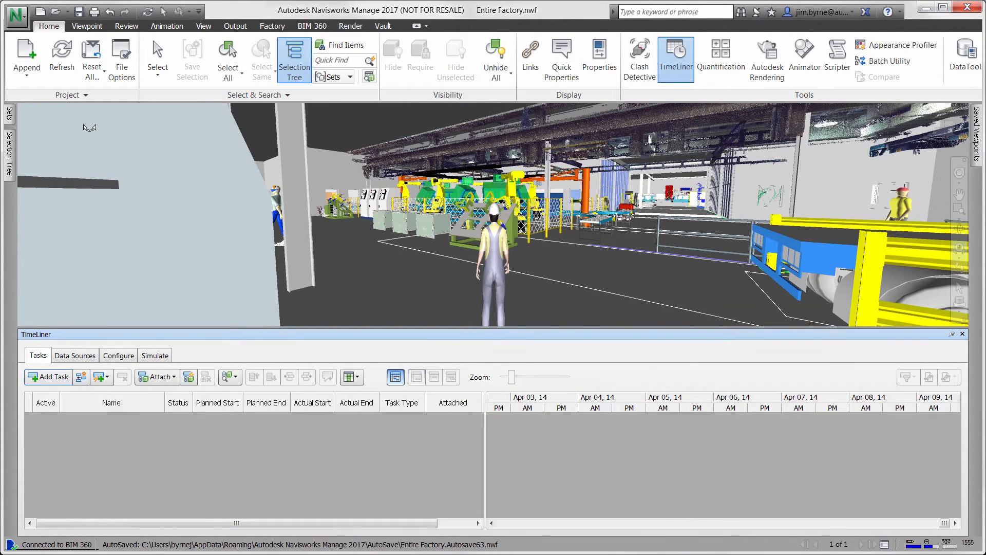
mouse_move(15, 160)
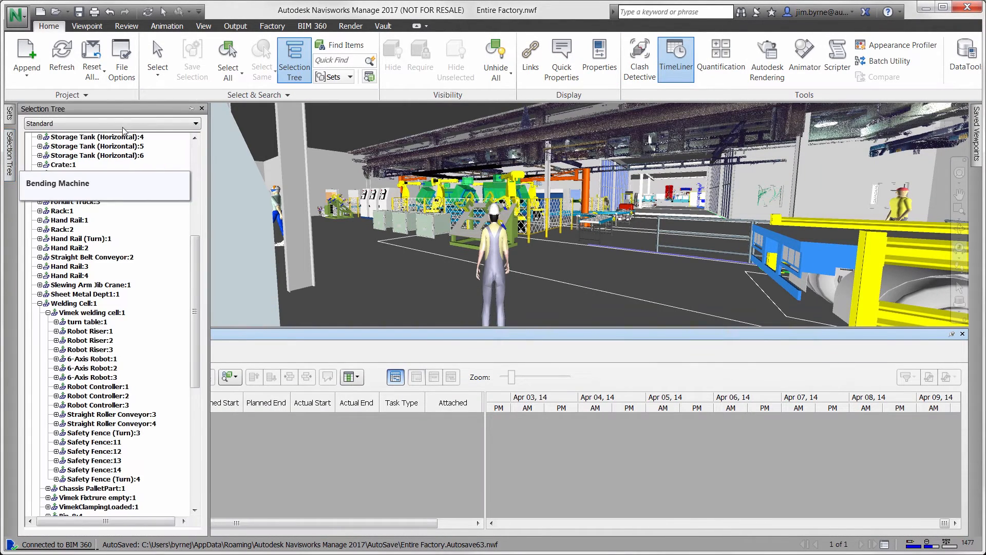
click(191, 109)
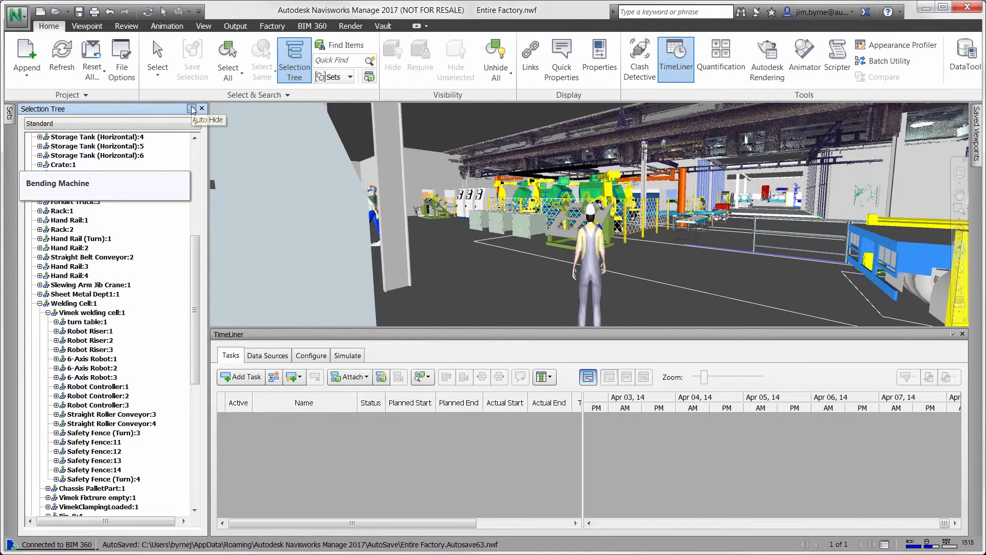
click(268, 355)
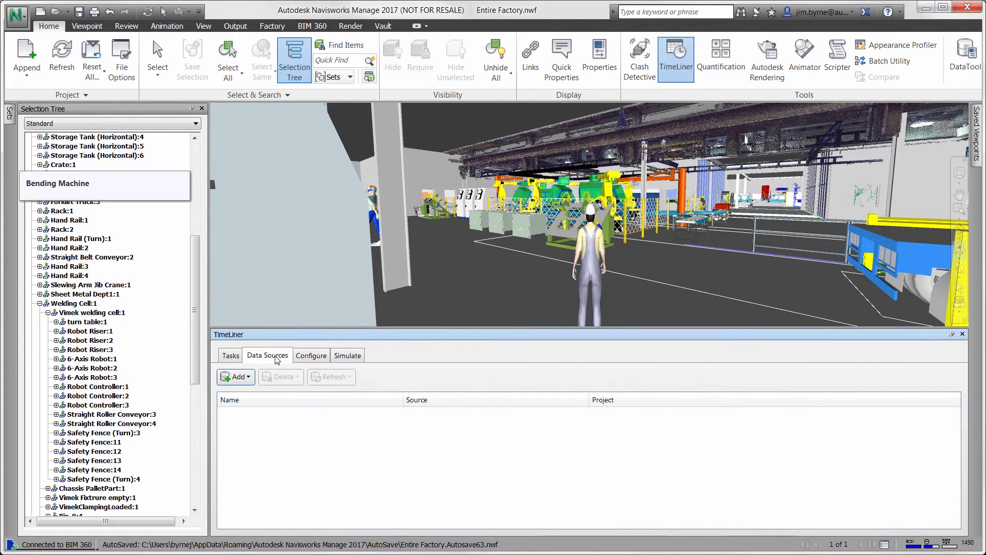
click(239, 378)
click(241, 396)
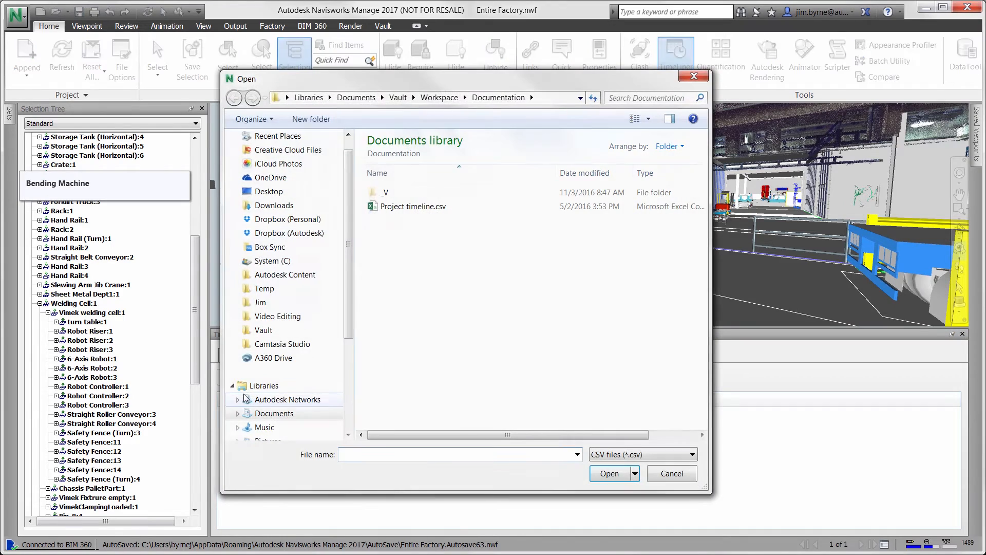
double_click(413, 206)
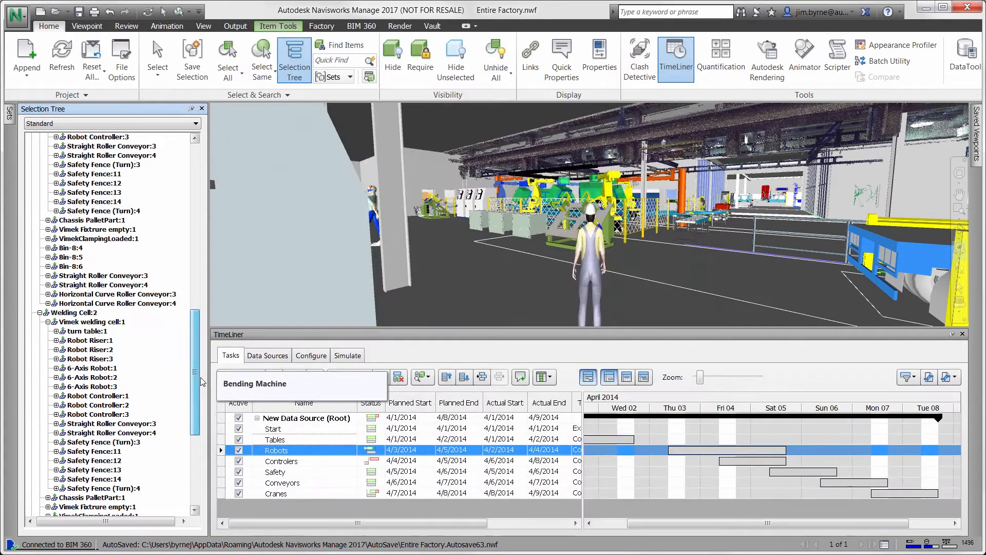
- Attach the three robot risers and three 6-axis robots of Welding Cell:2 to the Robots task
shift+click(91, 359)
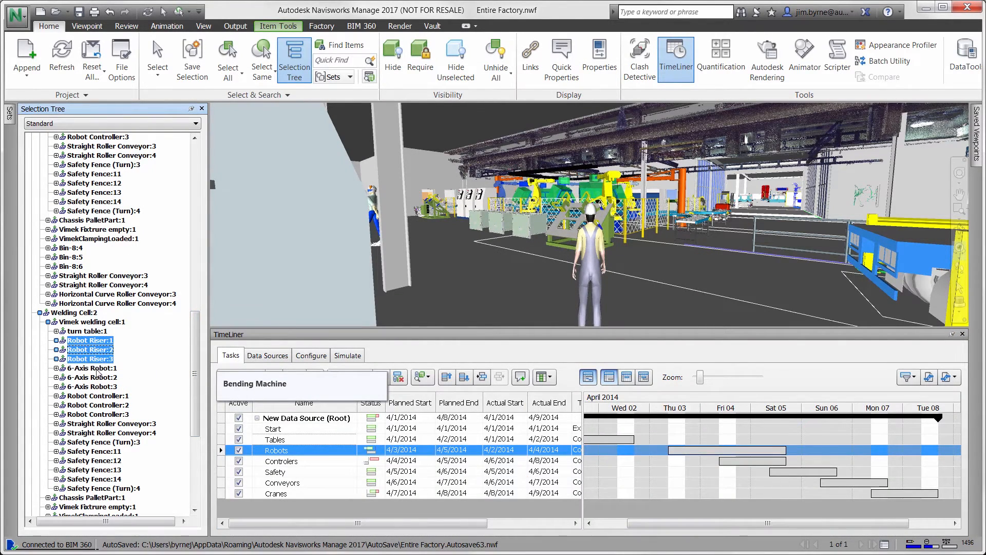
shift+click(95, 377)
shift+click(99, 386)
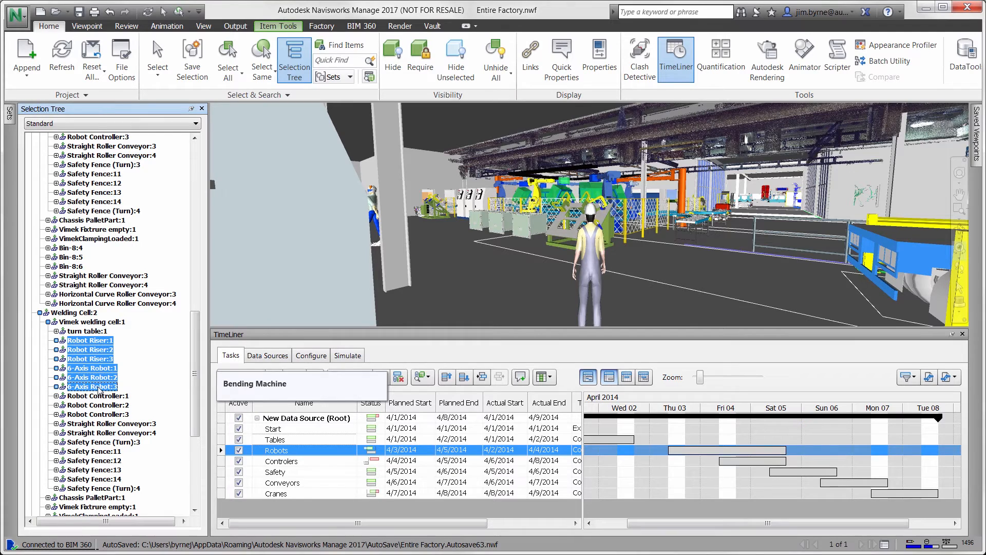
right_click(277, 451)
click(298, 441)
- Attach the three robot controllers of both Welding Cell:1 and Welding Cell:2 to the Controlers task
click(289, 462)
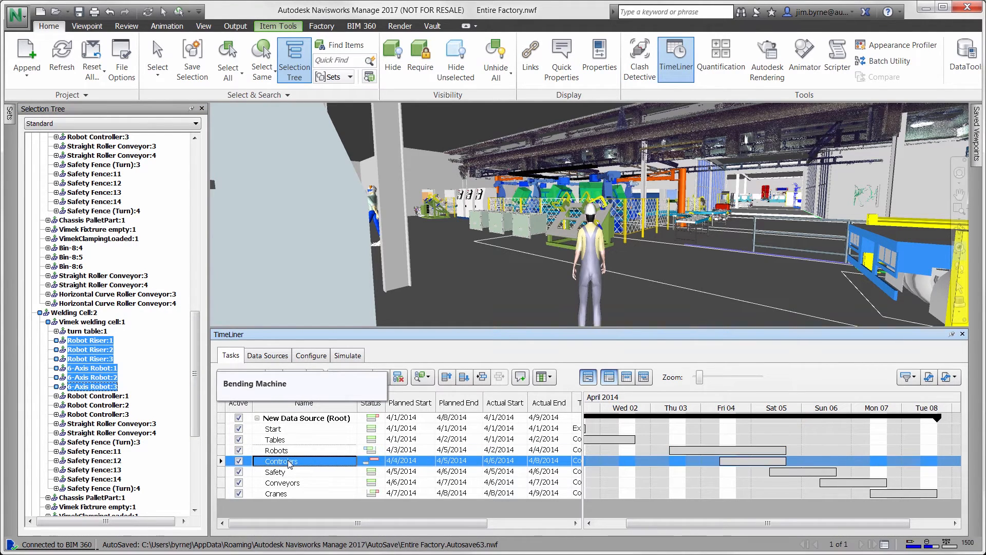
click(98, 396)
shift+click(103, 405)
shift+click(106, 414)
scroll(195, 414, up, 4)
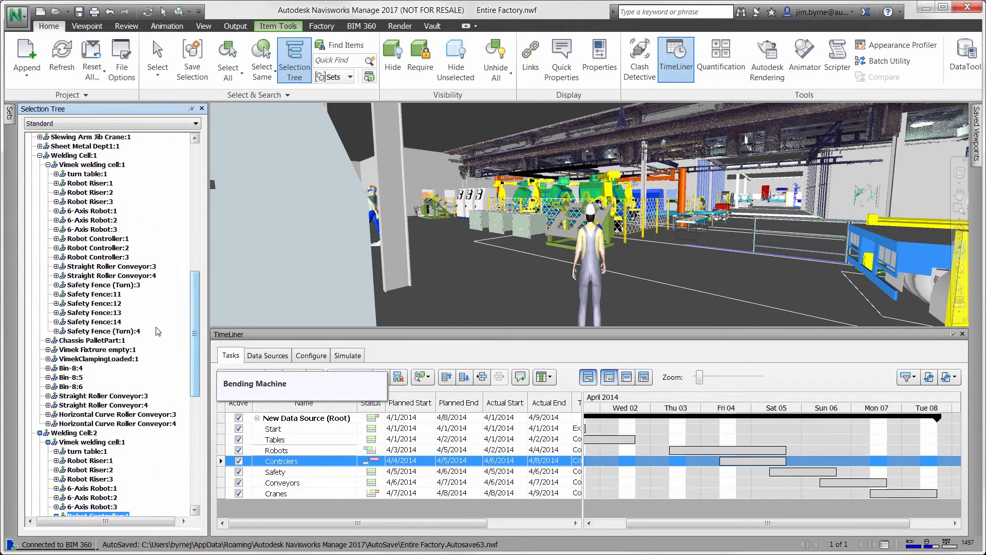
ctrl+click(87, 239)
ctrl+click(88, 248)
ctrl+click(91, 257)
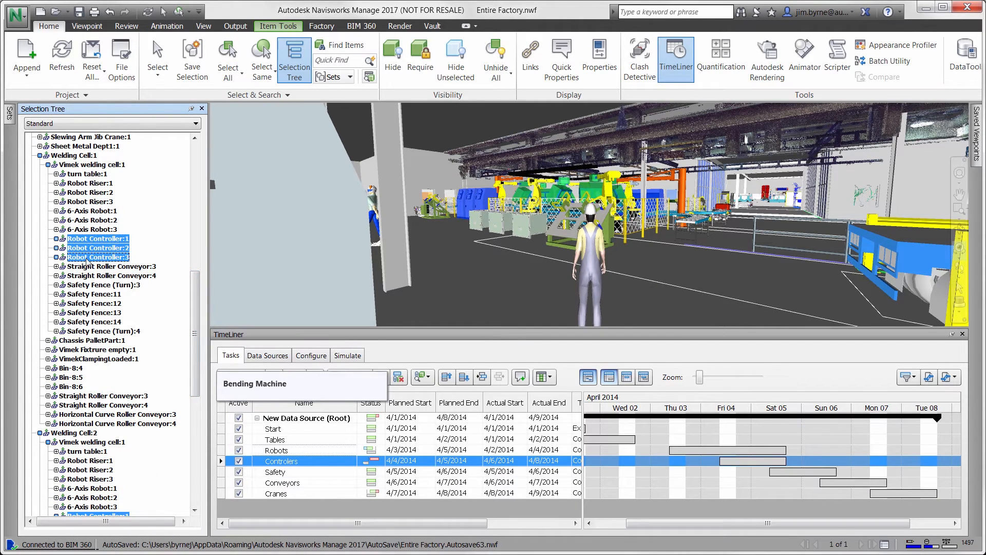
right_click(291, 458)
click(318, 438)
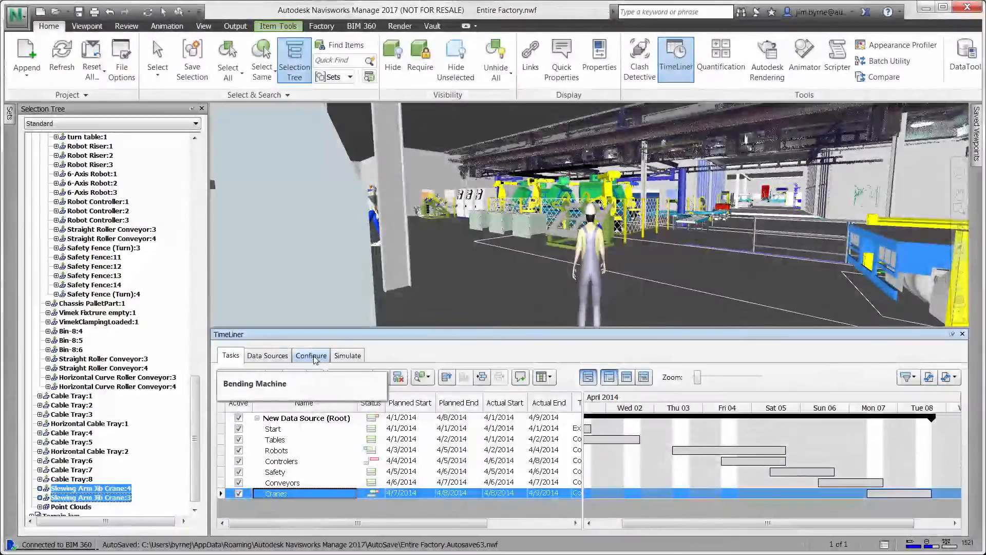
- Play the TimeLiner simulation of the welding cell installation schedule
click(347, 355)
click(316, 376)
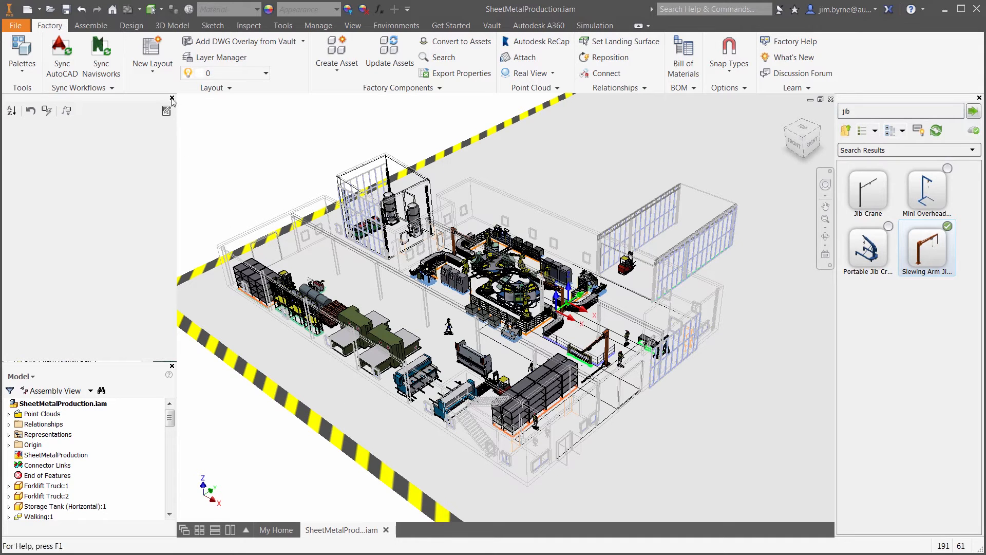
- In Inventor, show the Vault browser and check in SheetMetalProduction.iam with the comment "Added the new welding cell"
click(171, 98)
click(18, 108)
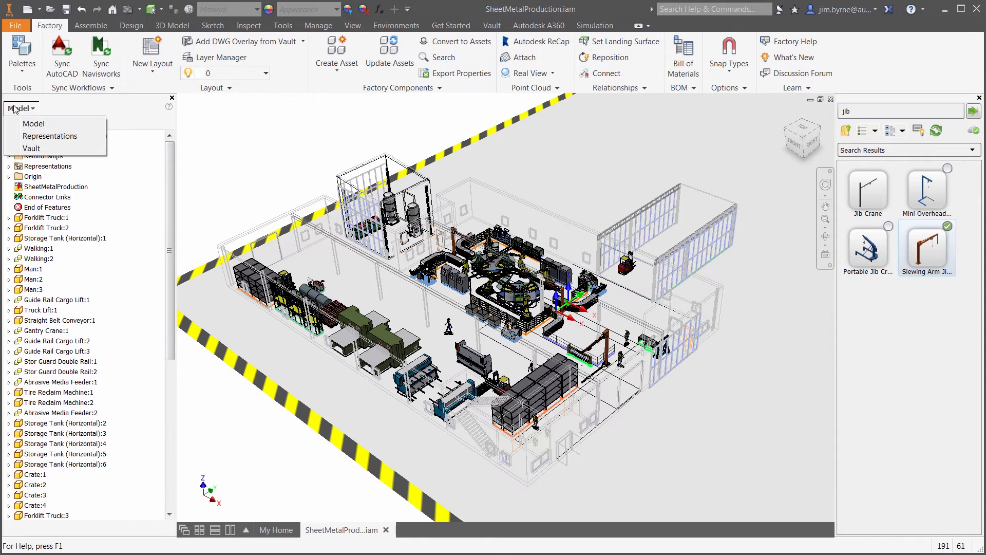
click(31, 149)
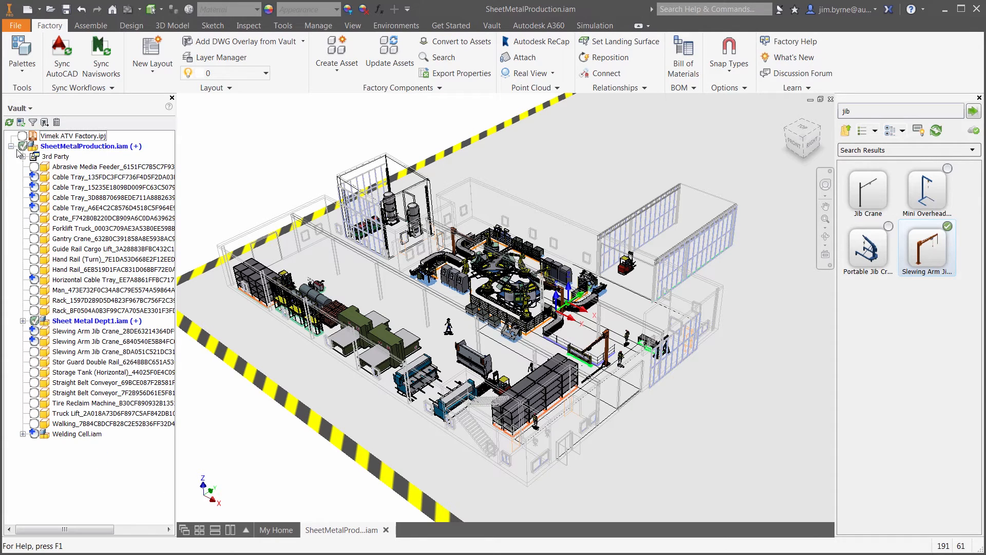
click(82, 146)
right_click(83, 149)
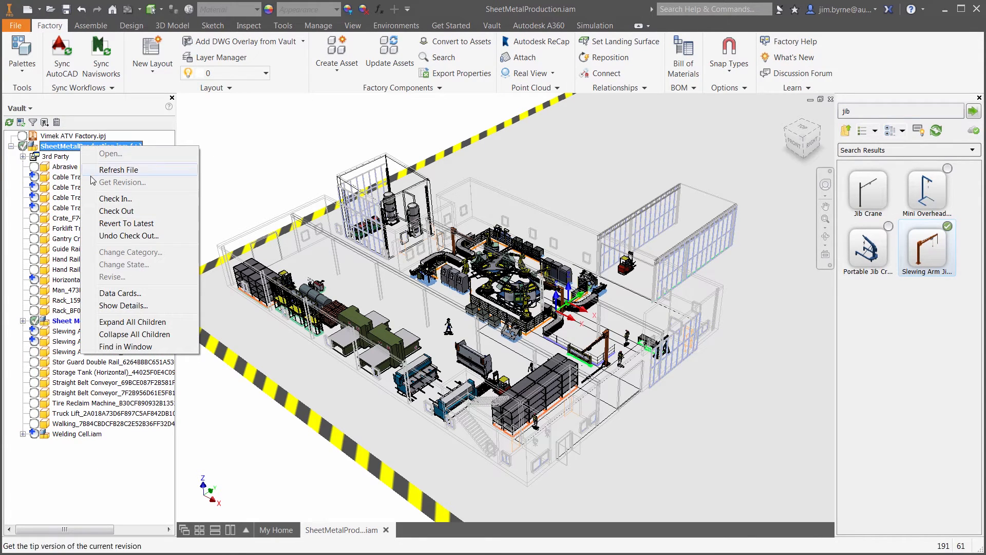
click(106, 201)
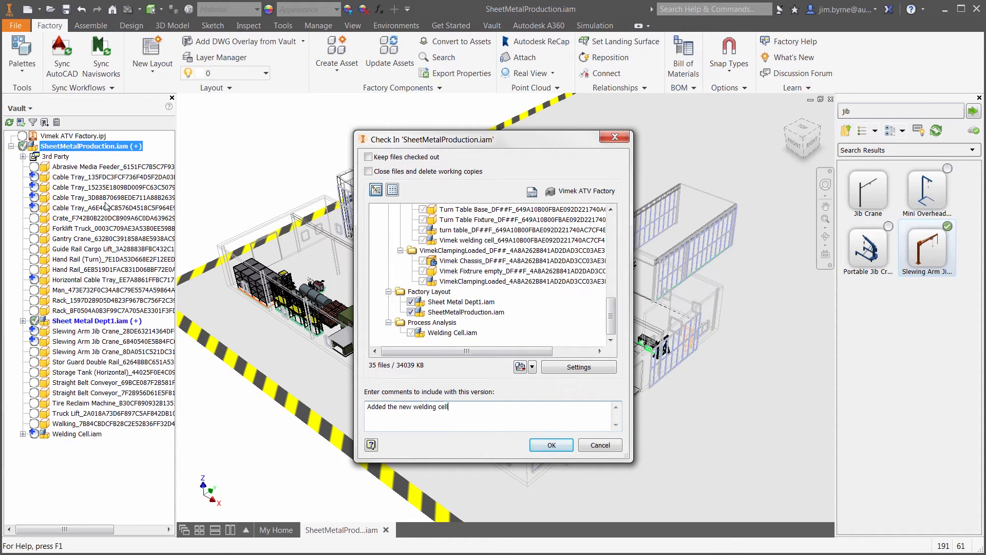
click(551, 445)
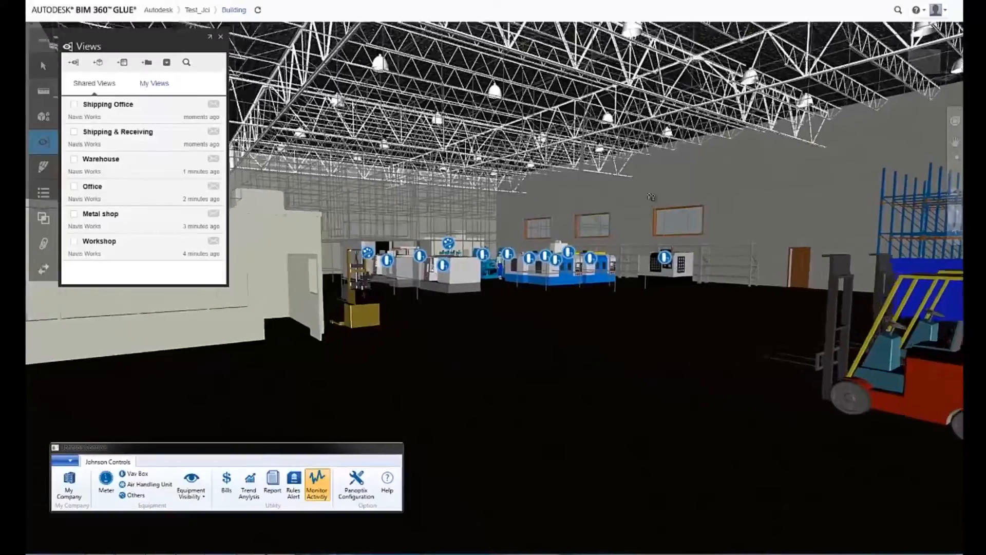
- In BIM 360 Glue, approach the white CNC machine and examine the historic trend of VAV-505
drag(651, 196, 546, 394)
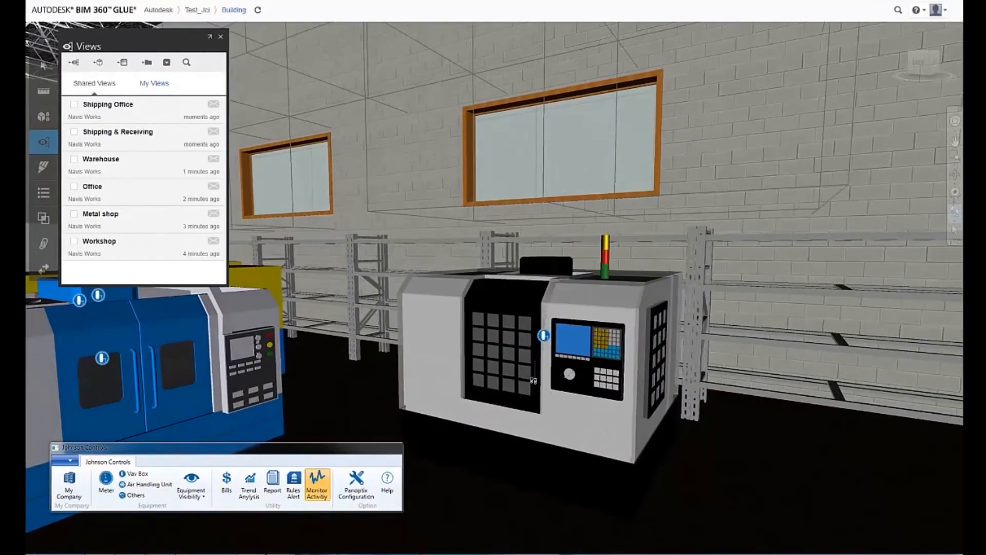
click(543, 338)
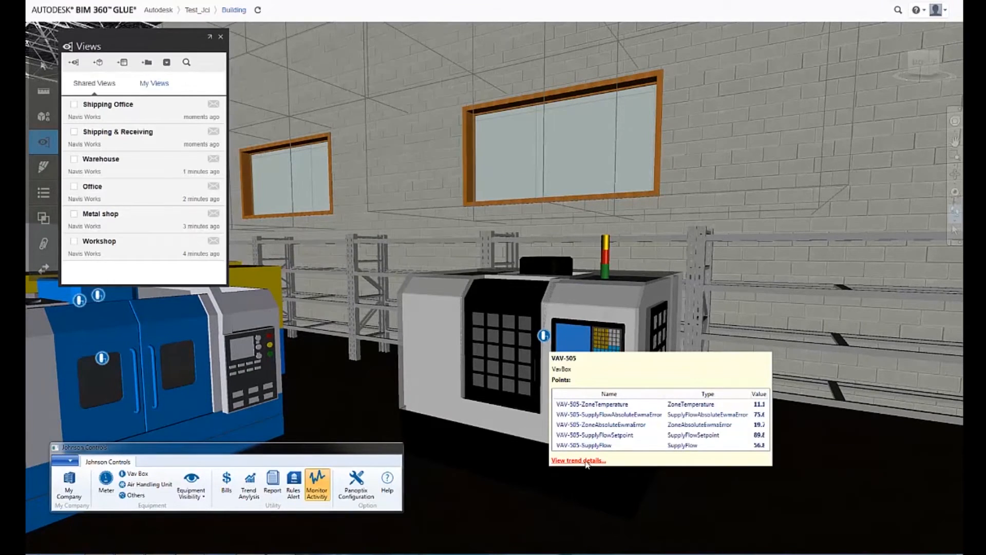
click(586, 461)
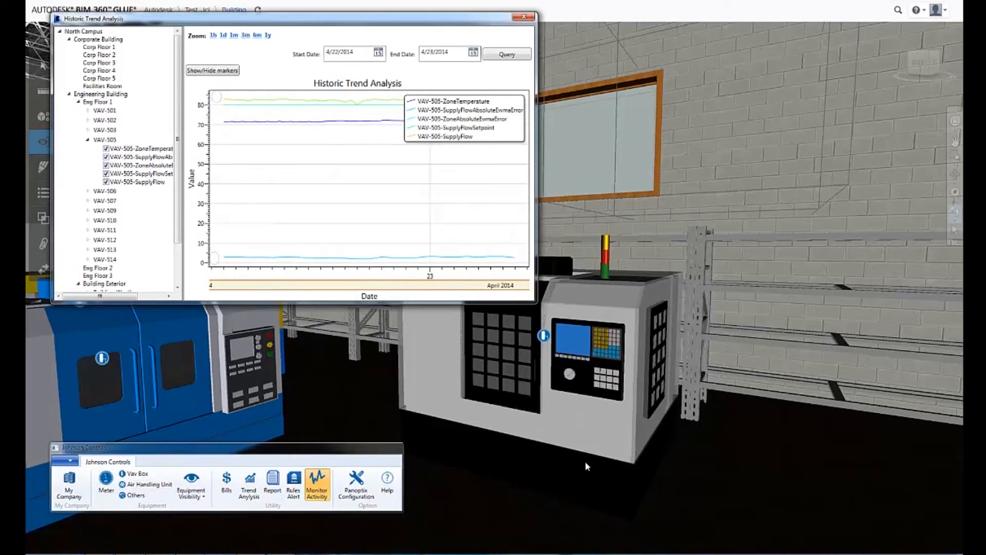
click(525, 15)
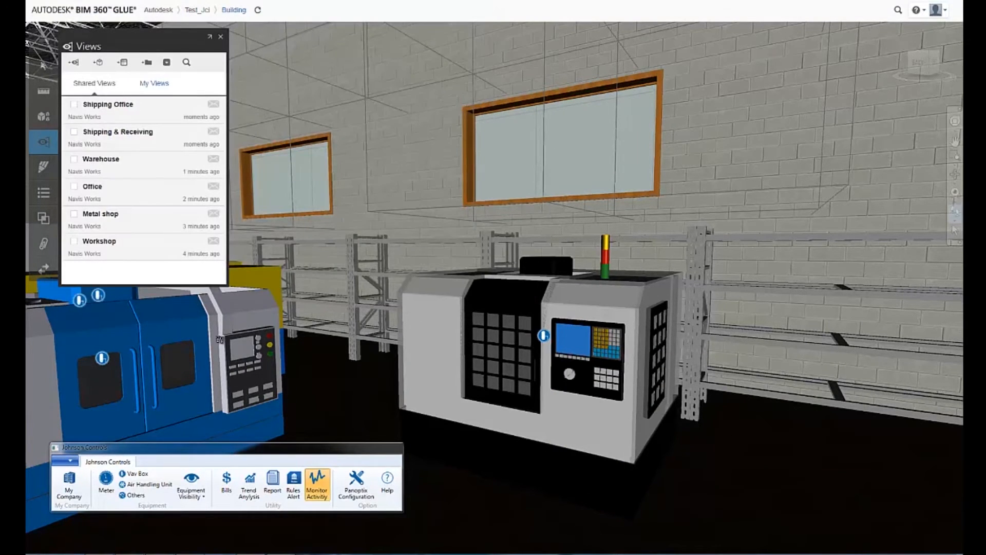
- Visit the shared Workshop and Office views and examine the historic trend of Tech Chiller 01
click(114, 246)
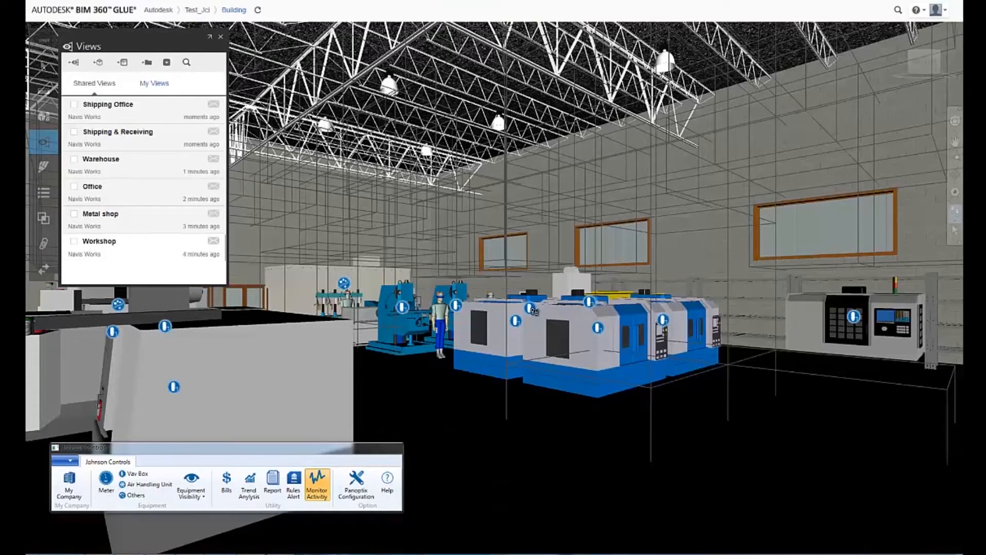
mouse_move(517, 323)
click(93, 187)
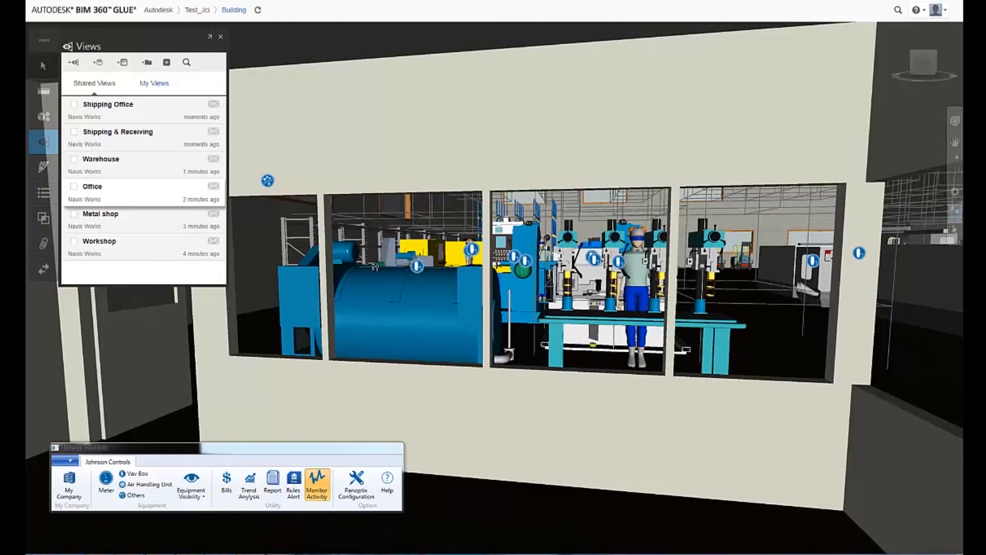
mouse_move(267, 185)
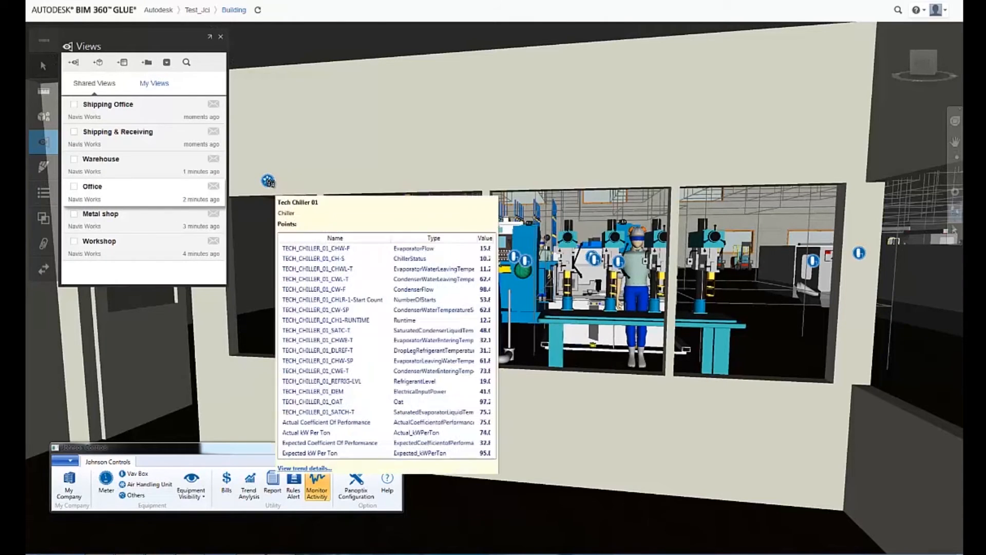
click(303, 463)
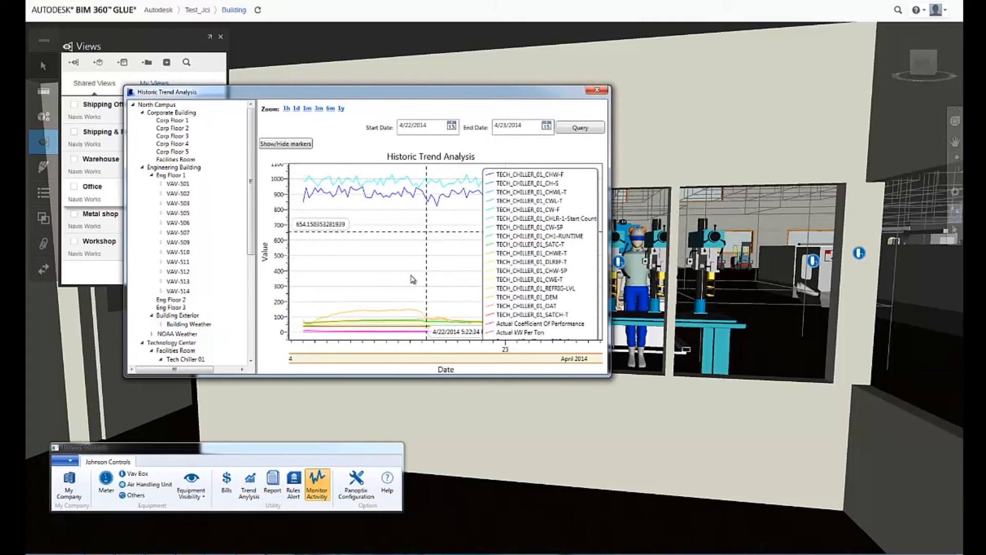
click(597, 91)
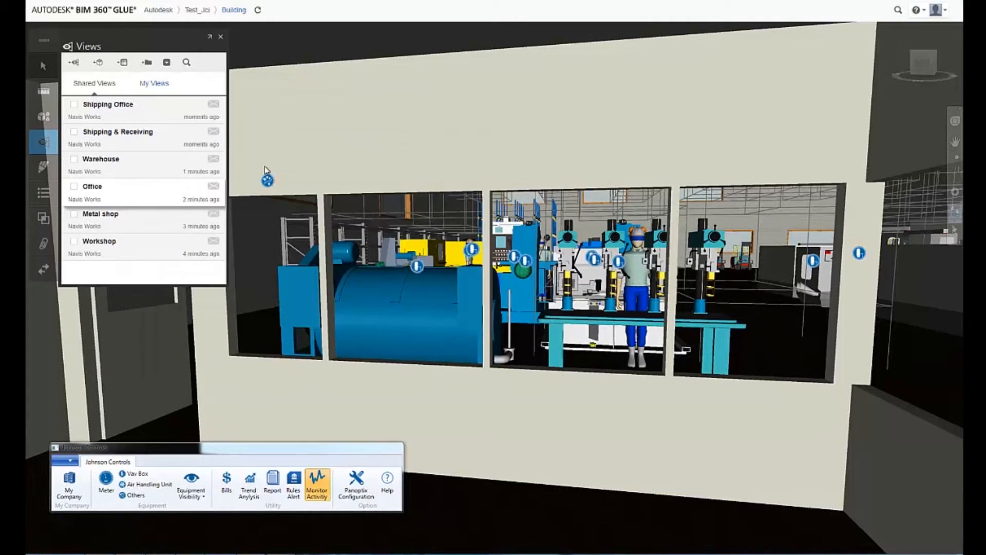
- Go from the shared Metal shop view to the Building Weather station and examine its historic trend
click(116, 223)
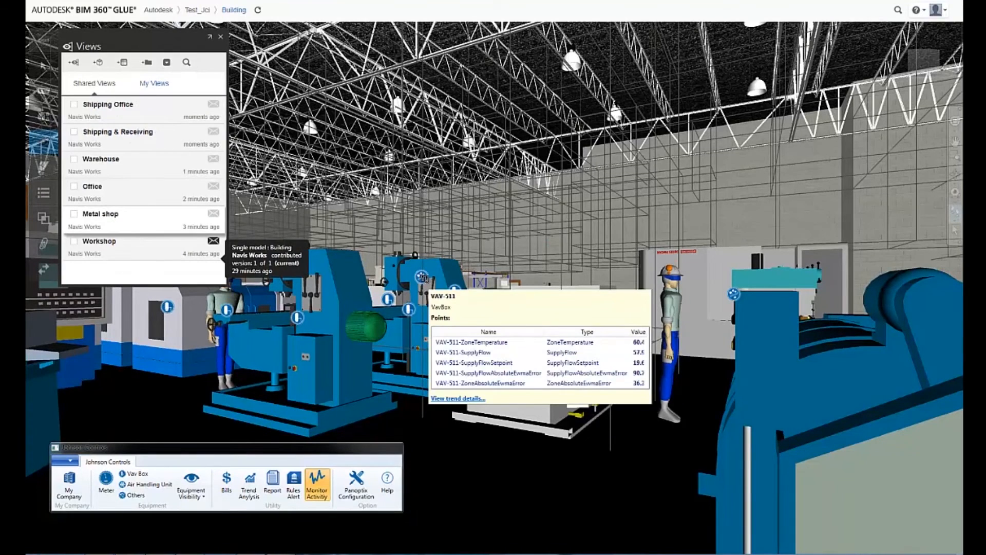
scroll(451, 158, up, 5)
shift+middle_drag(451, 158, 427, 136)
scroll(451, 158, up, 3)
drag(427, 136, 438, 127)
scroll(438, 127, up, 3)
shift+middle_drag(452, 174, 507, 249)
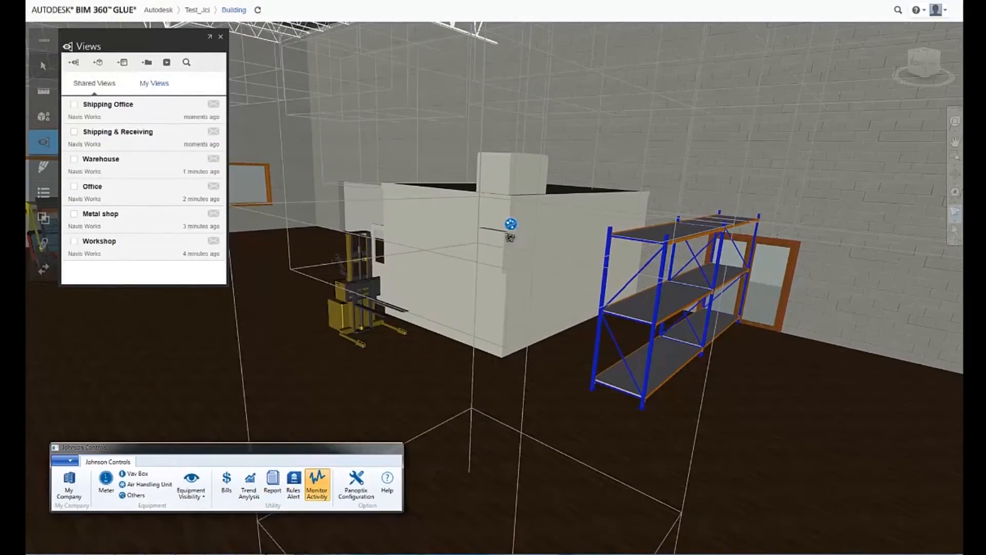
click(512, 224)
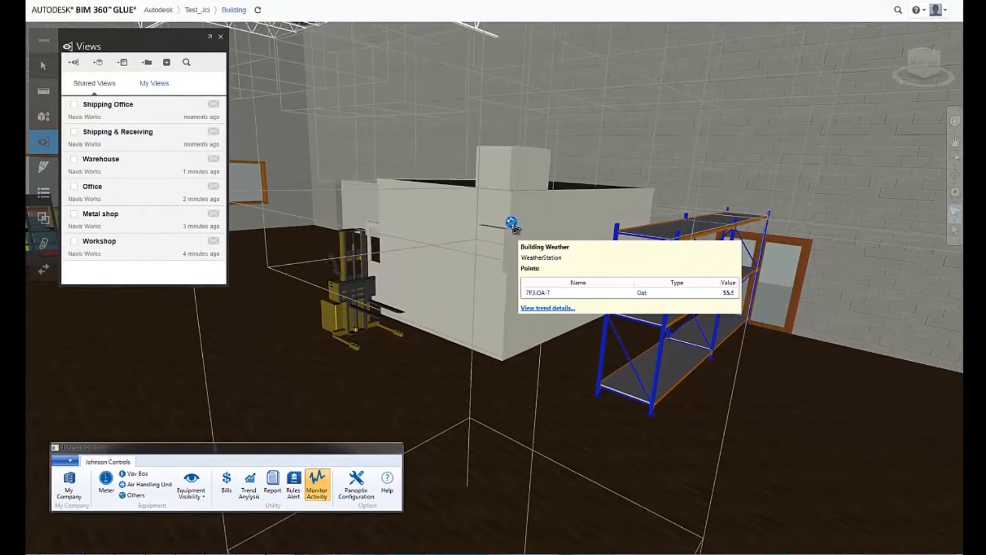
click(559, 308)
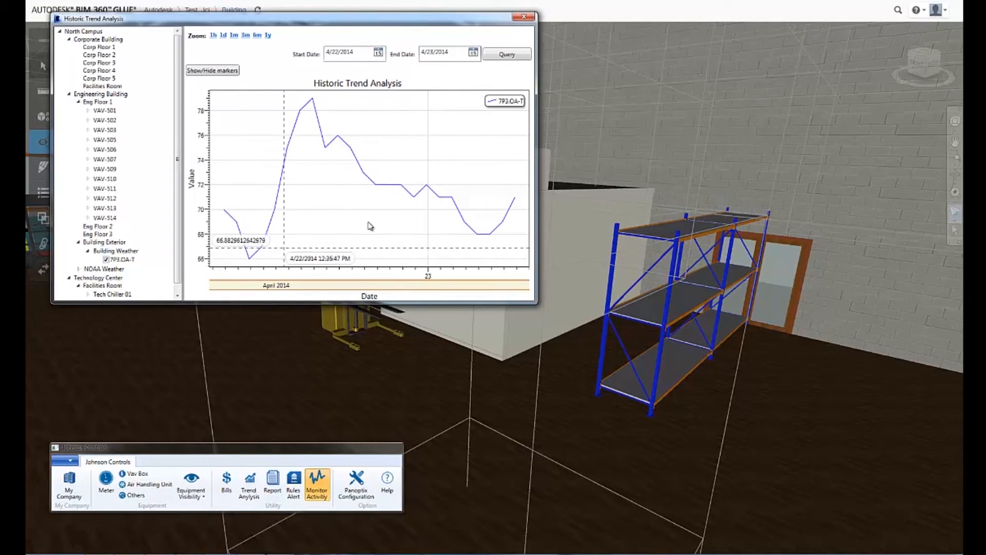
click(525, 18)
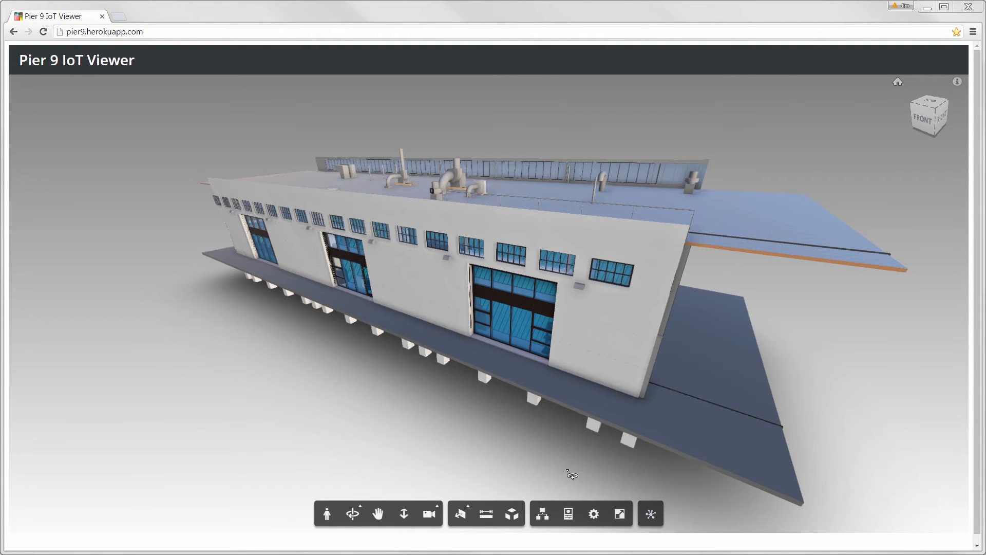
- In the Pier 9 IoT Viewer, display the machine sensors, go to the DMS machine and open its sensor gauges
click(650, 514)
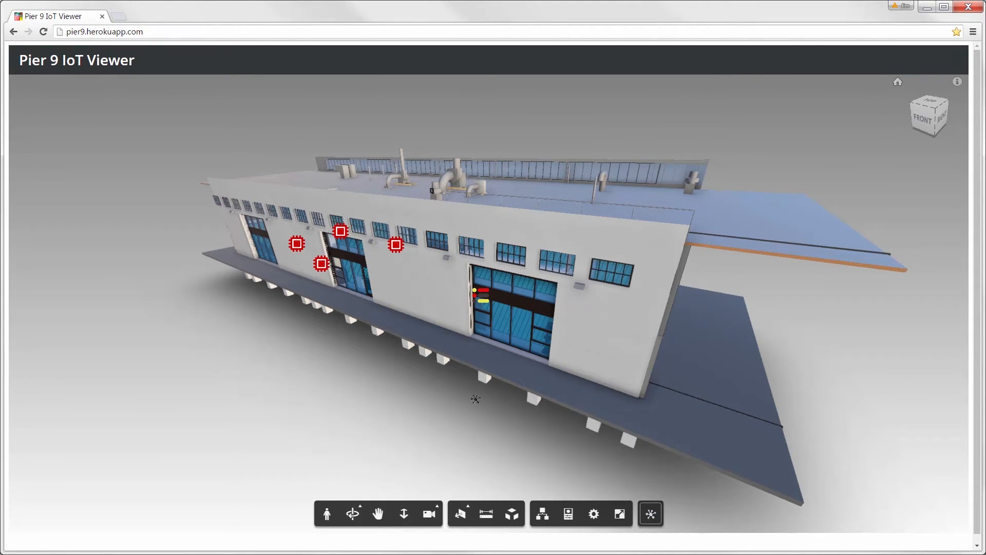
mouse_move(296, 245)
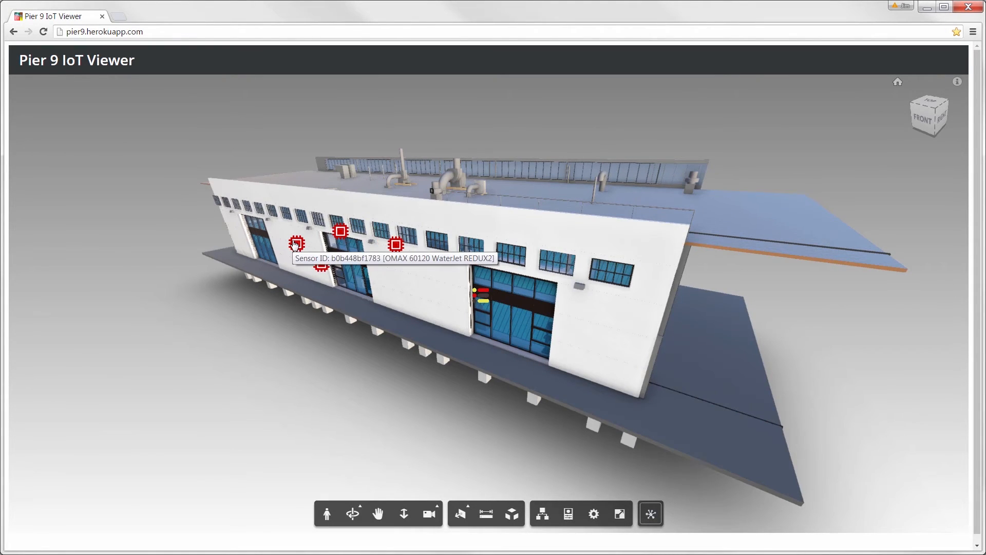
mouse_move(345, 236)
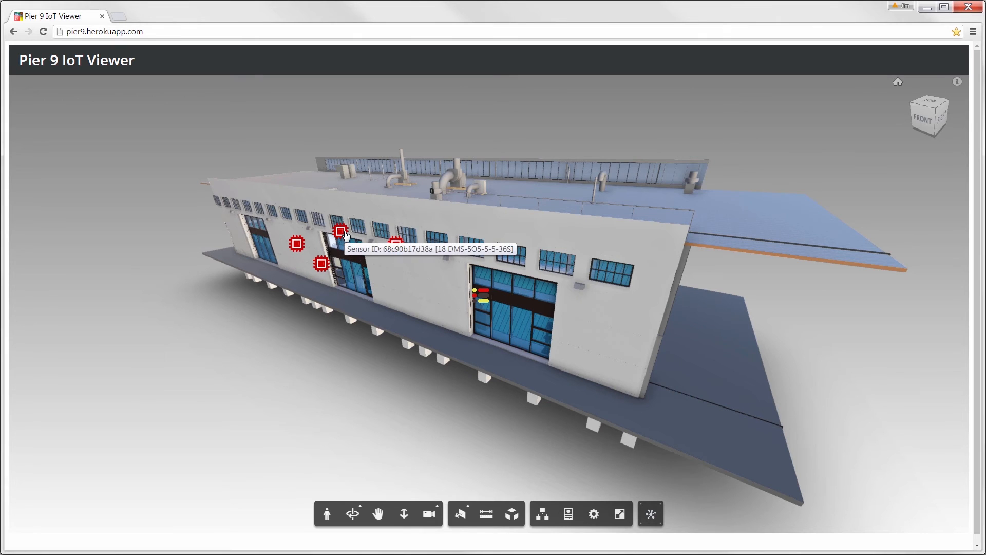
click(476, 296)
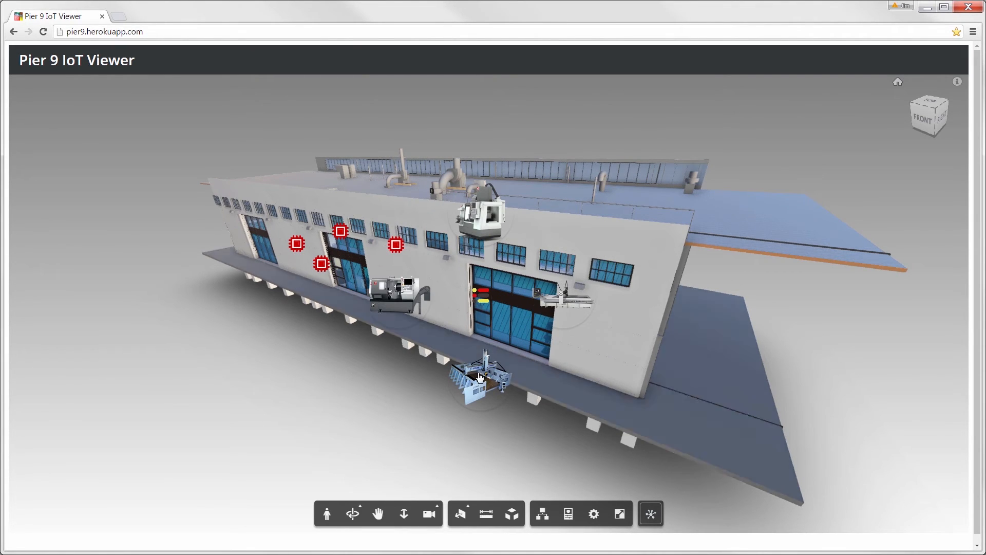
click(479, 372)
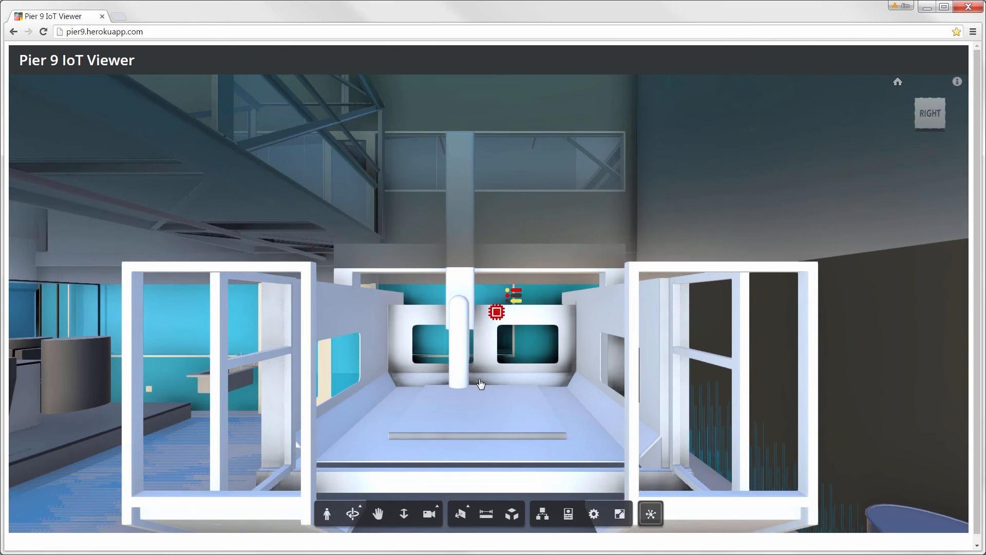
click(494, 311)
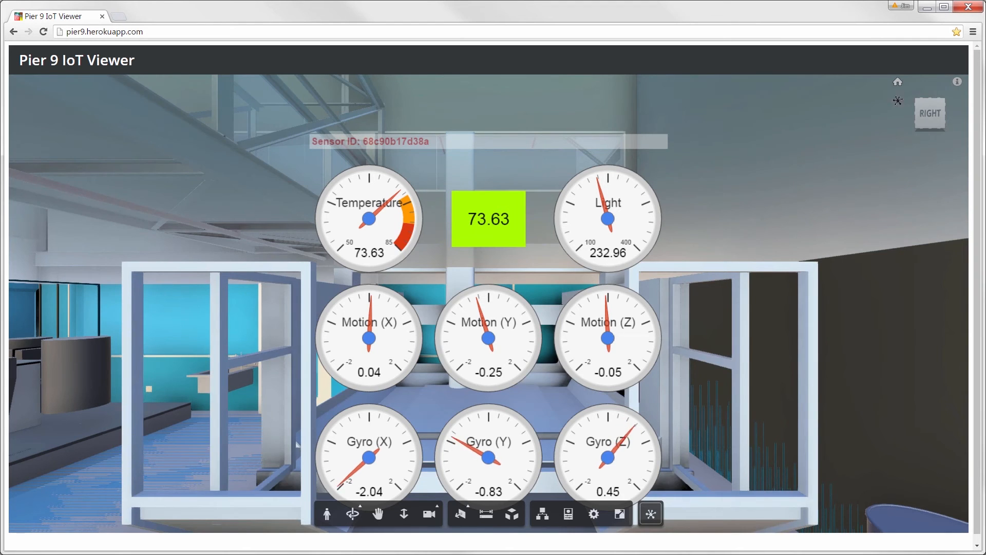
- Return to the home view, display the sensors again and open the gauges for the dark machine with the chip conveyor
click(898, 82)
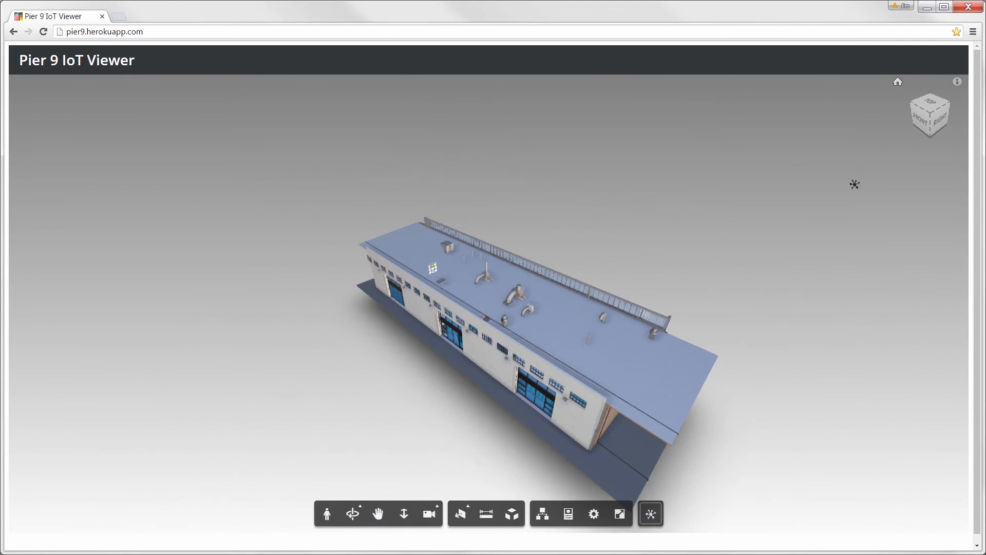
click(649, 516)
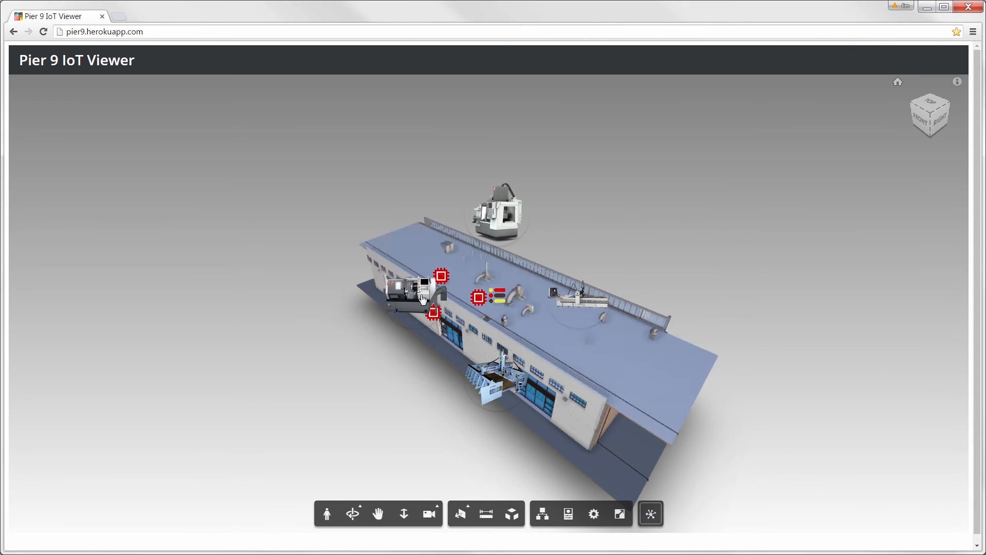
click(495, 299)
drag(394, 297, 250, 332)
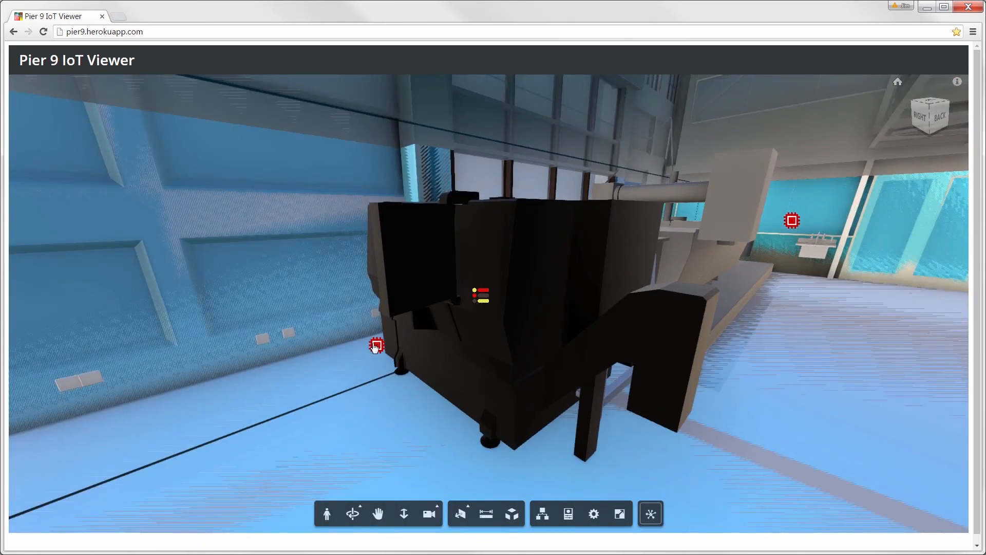
click(377, 345)
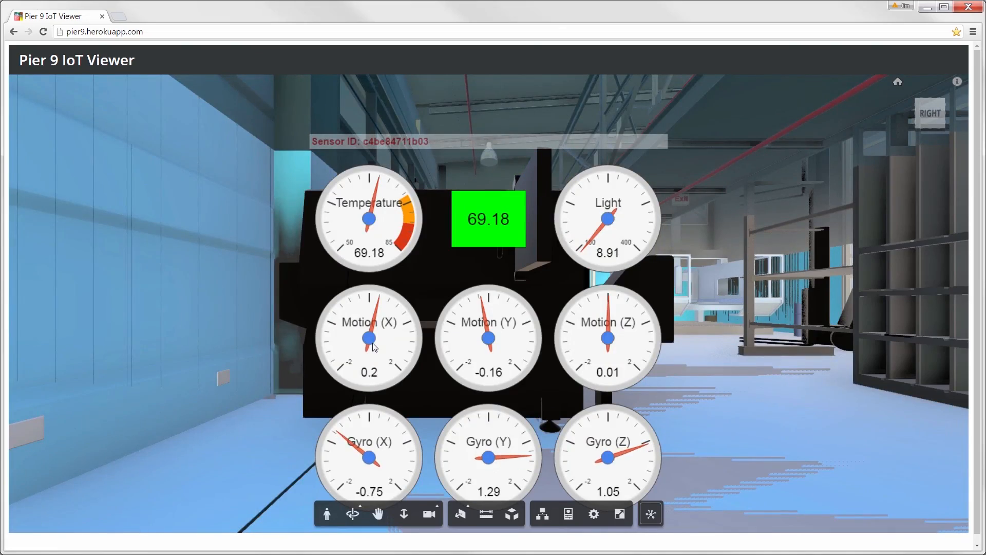